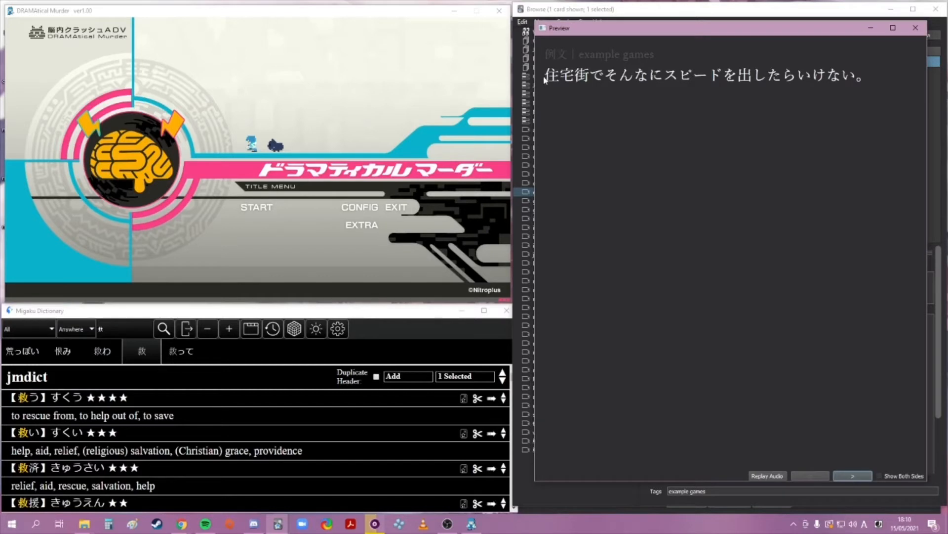
# Examine the front sentence and the back definition of the example games card in the preview
pyautogui.moveTo(546, 87); pyautogui.dragTo(876, 85)
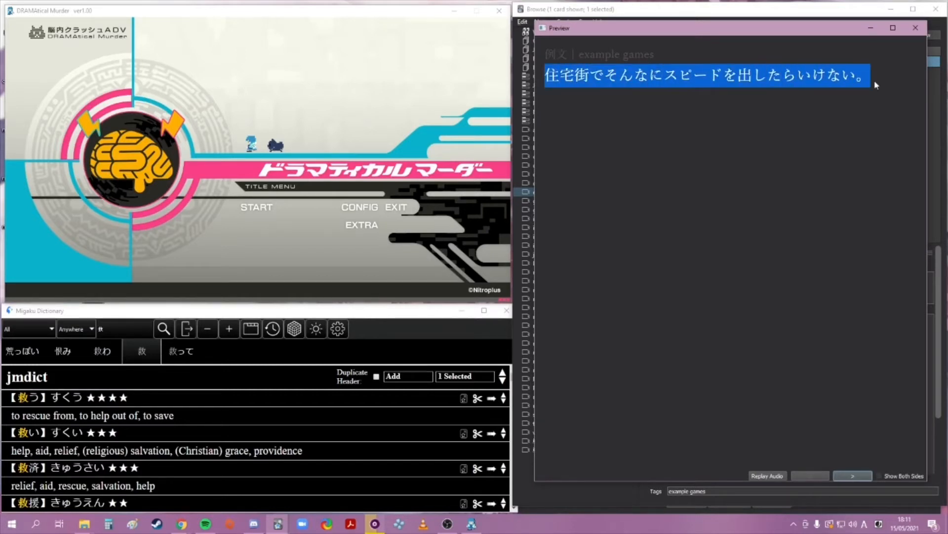
pyautogui.click(874, 82)
pyautogui.click(881, 476)
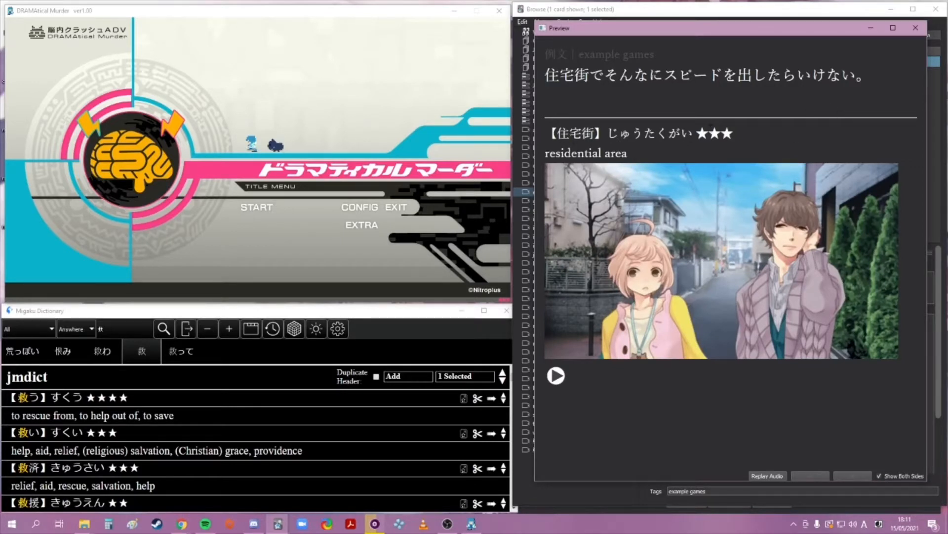
pyautogui.moveTo(546, 133); pyautogui.dragTo(750, 140)
pyautogui.click(740, 141)
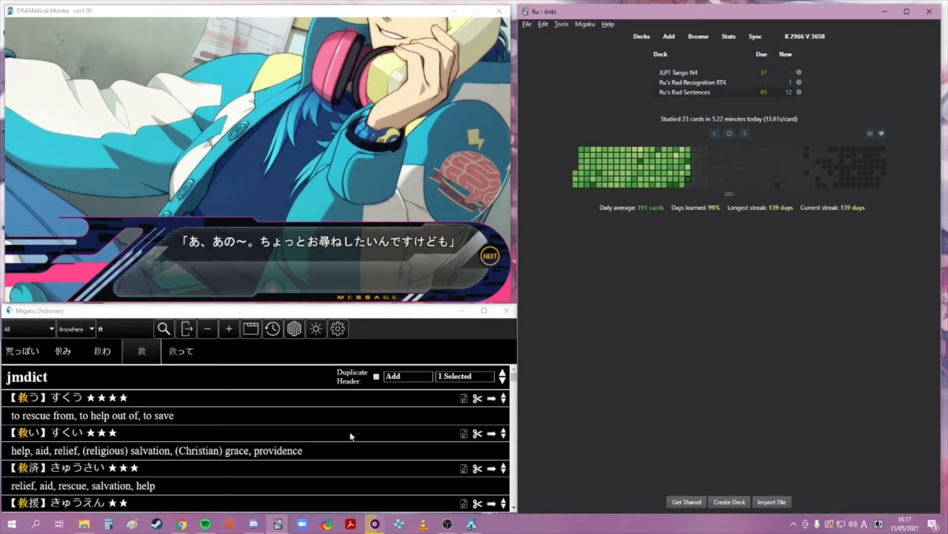
# Switch to the browser's Migaku Dictionary page on AnkiWeb and read through the add-on's description and version details
pyautogui.moveTo(181, 523)
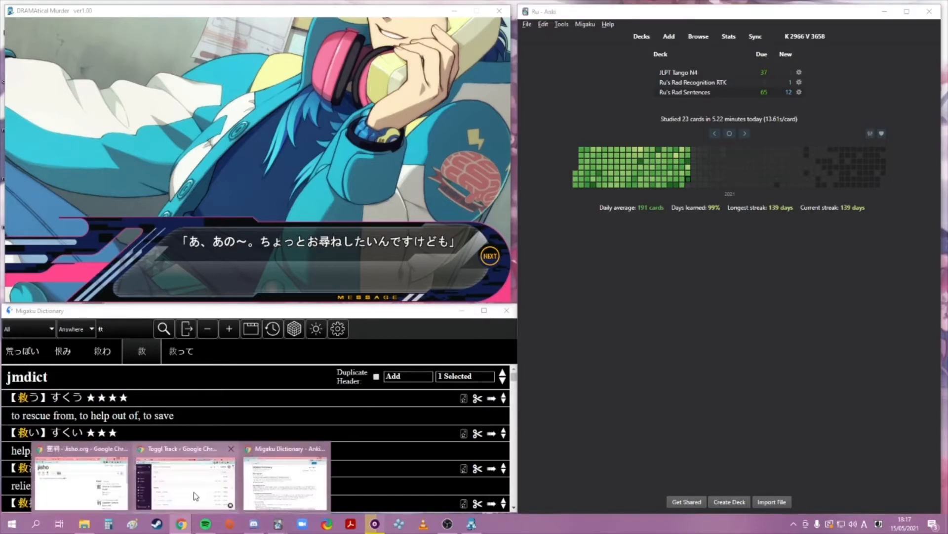
pyautogui.click(296, 473)
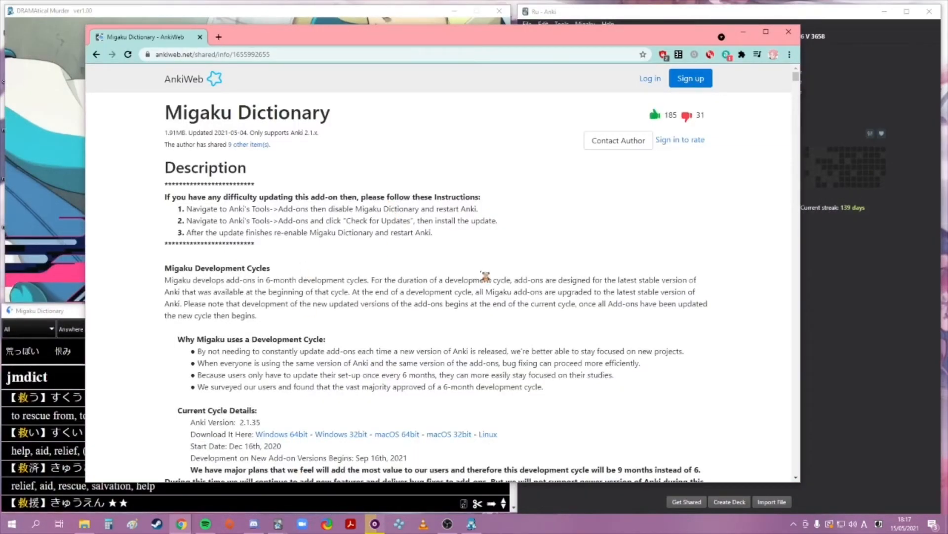
pyautogui.moveTo(296, 176); pyautogui.dragTo(449, 314)
pyautogui.click(454, 274)
pyautogui.scroll(-10, 339, 196)
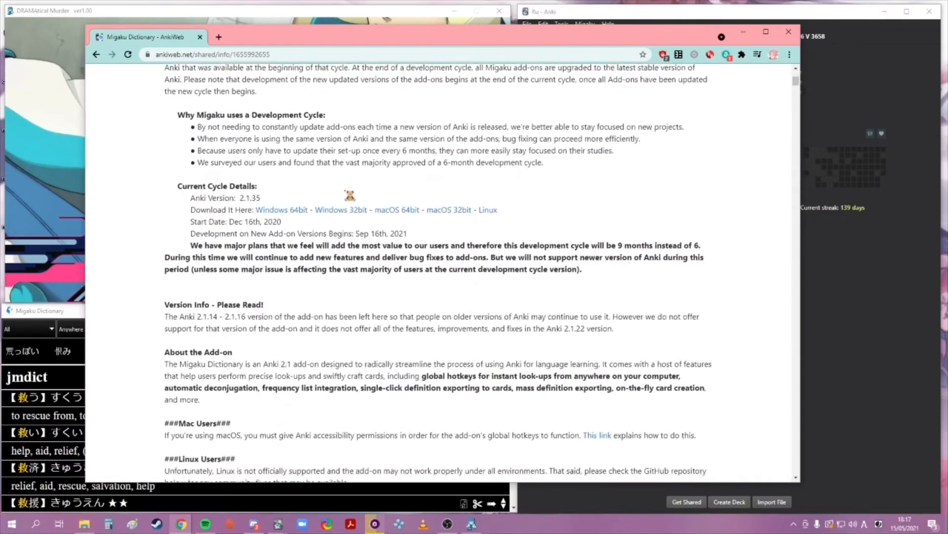
pyautogui.scroll(-3, 355, 198)
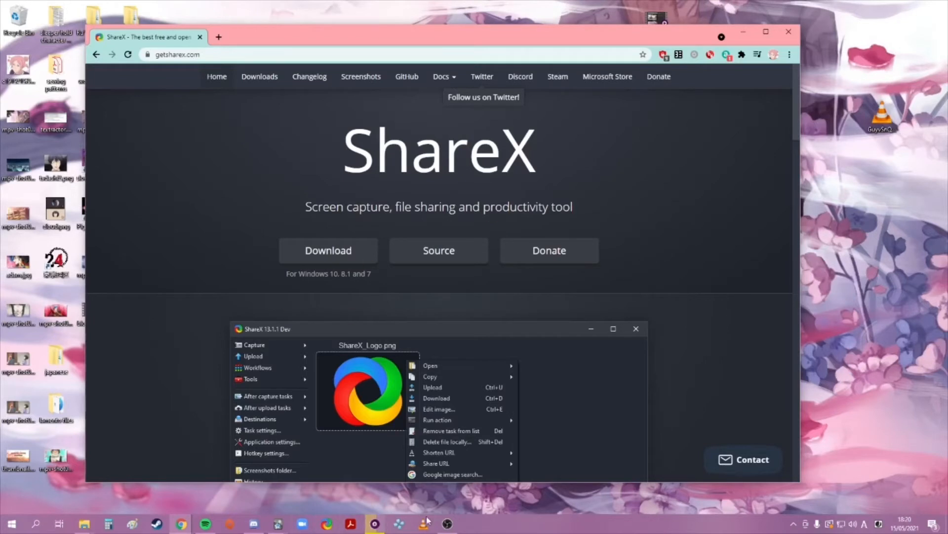
# Switch to ShareX and open its hotkey settings
pyautogui.click(326, 524)
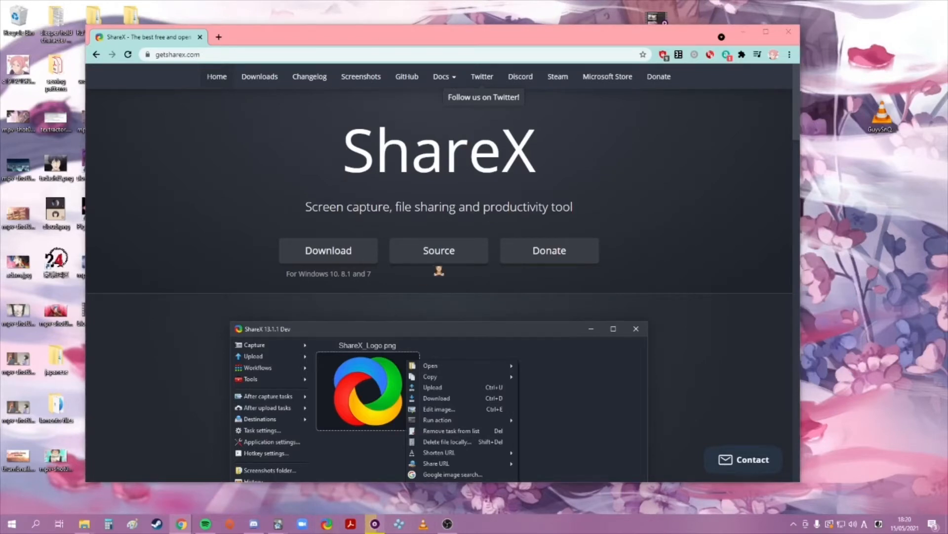
pyautogui.click(740, 35)
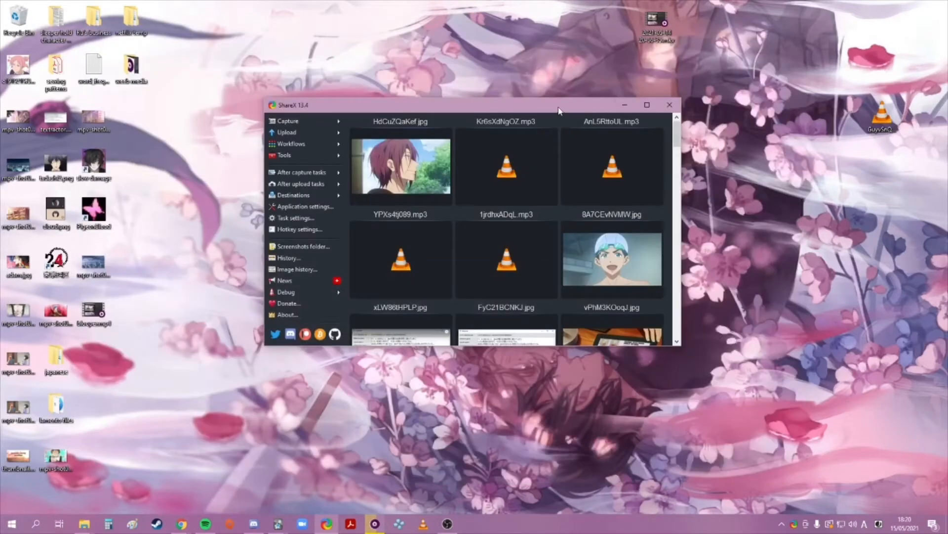
pyautogui.moveTo(558, 107); pyautogui.dragTo(580, 101)
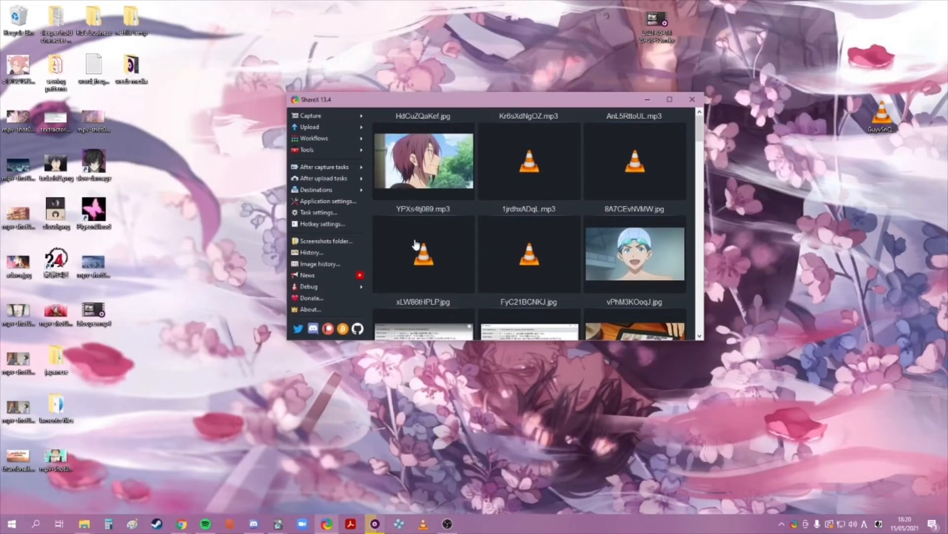
pyautogui.click(338, 225)
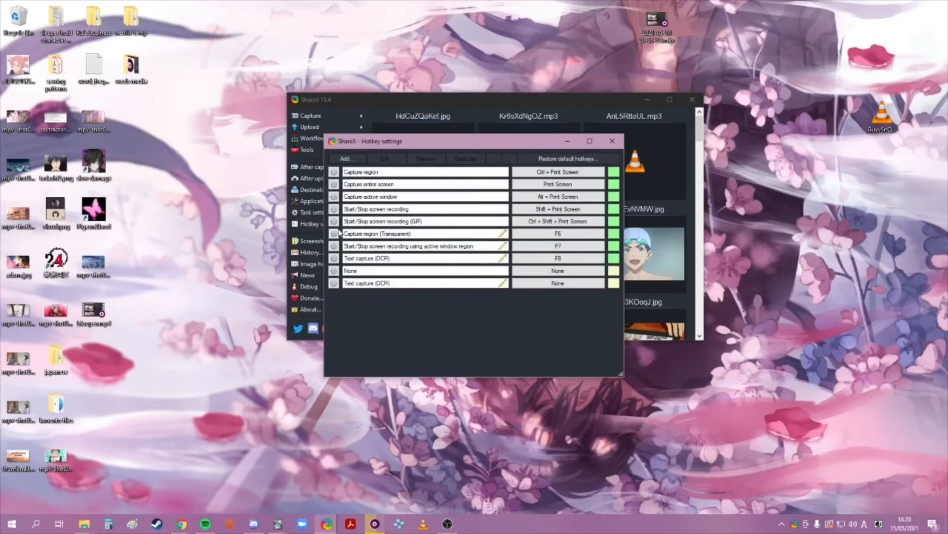
# Add a new hotkey entry with the screen capture task Text capture (OCR)
pyautogui.click(356, 161)
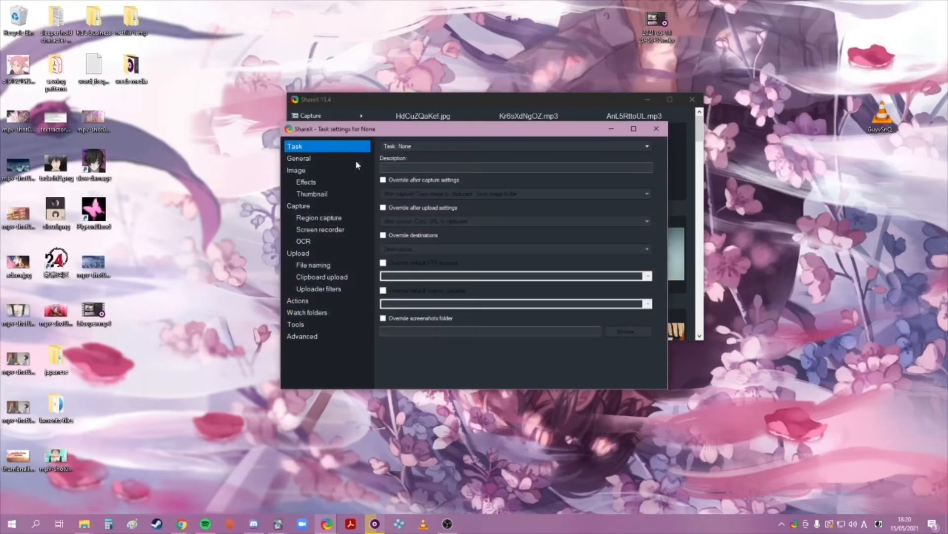
pyautogui.click(400, 147)
pyautogui.moveTo(406, 185)
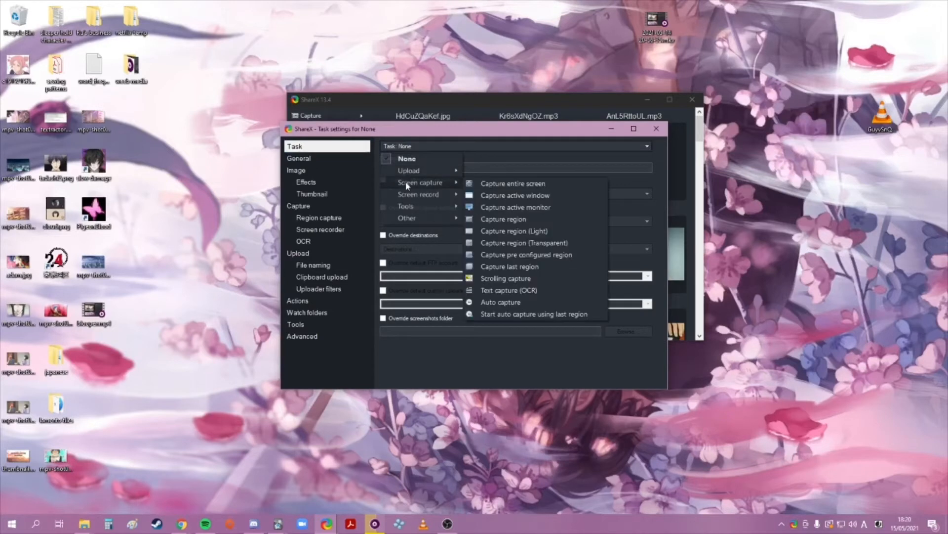
pyautogui.click(506, 291)
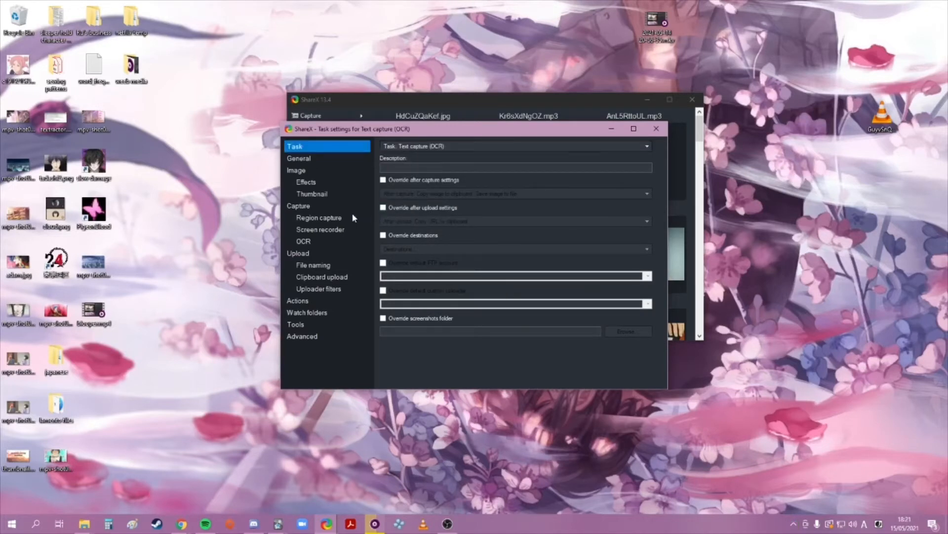
# Override the capture settings for the OCR task, turn on silent OCR processing, and close the task settings
pyautogui.click(303, 207)
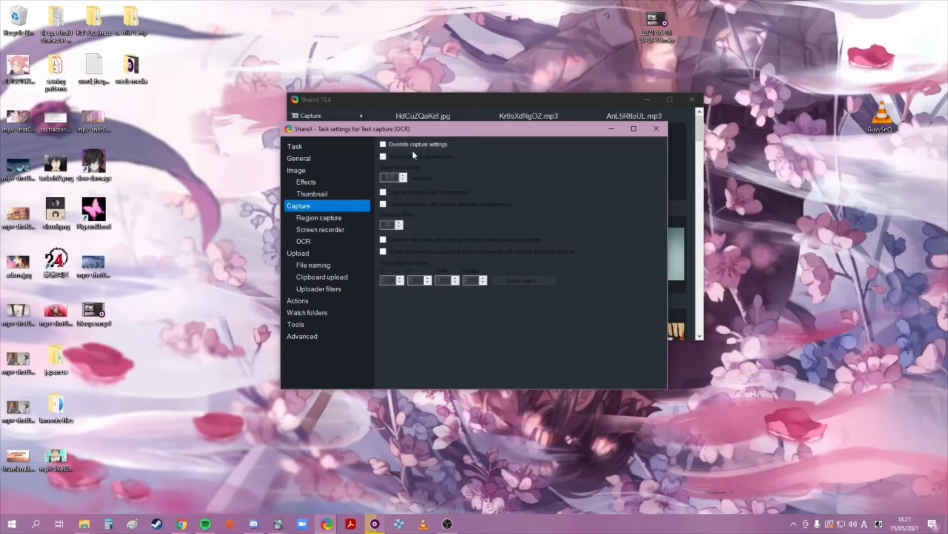
pyautogui.click(384, 145)
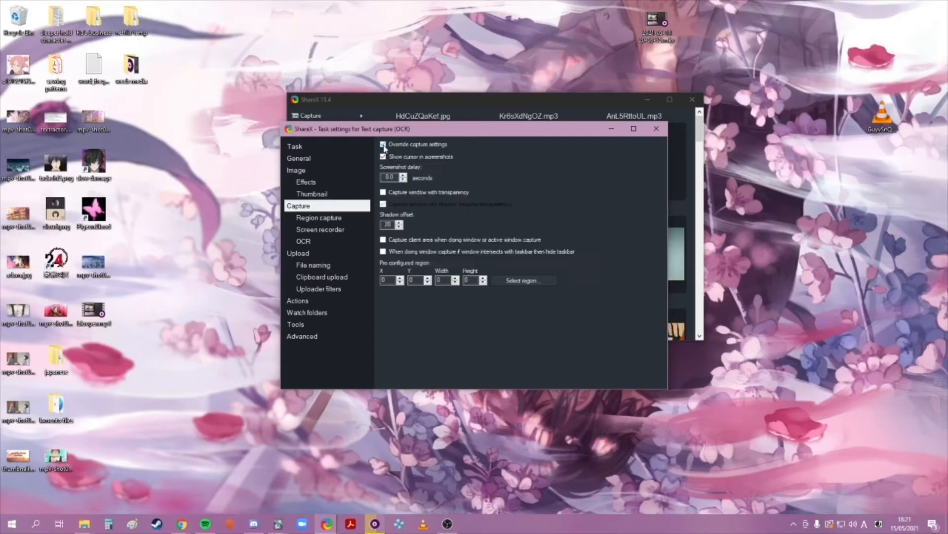
pyautogui.click(303, 242)
pyautogui.click(452, 153)
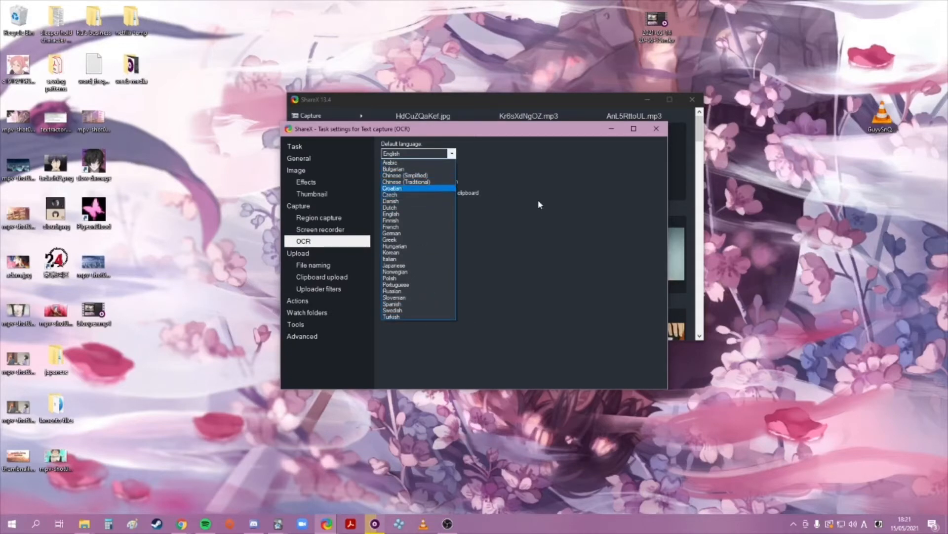
pyautogui.click(528, 213)
pyautogui.click(389, 171)
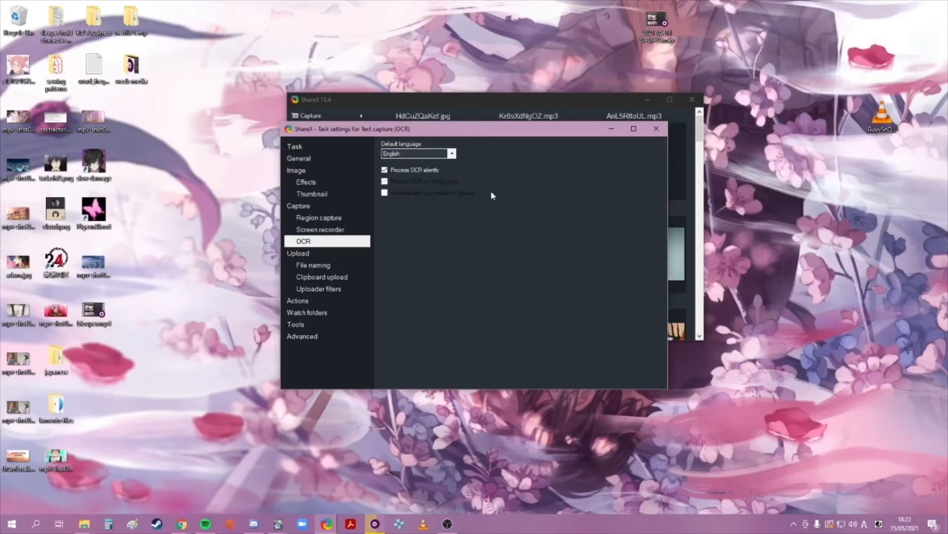
pyautogui.click(656, 129)
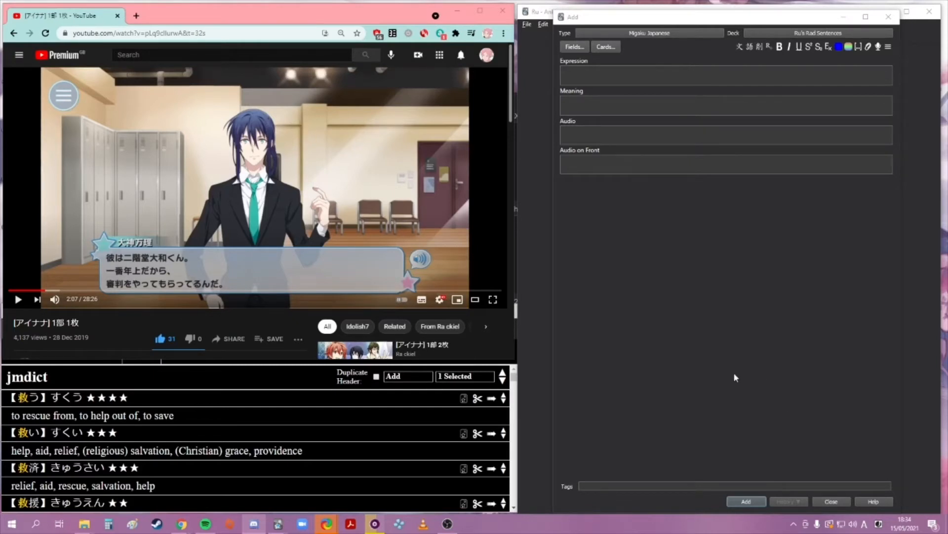
# Capture the subtitle line 審判をやってもらってるんだ。 from the video with OCR and paste it into the new Anki card's Expression field
pyautogui.press('ctrl+Print')
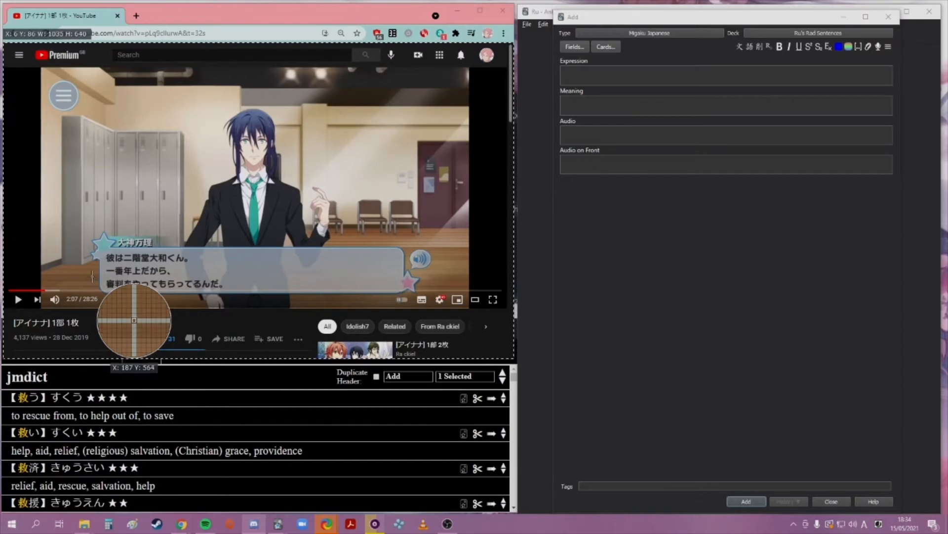
pyautogui.moveTo(92, 276); pyautogui.dragTo(234, 294)
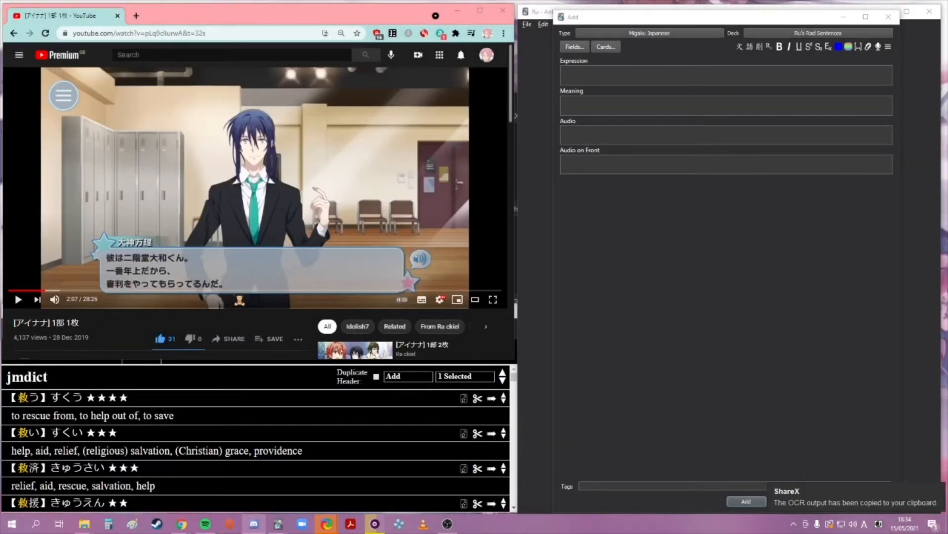
pyautogui.click(572, 72)
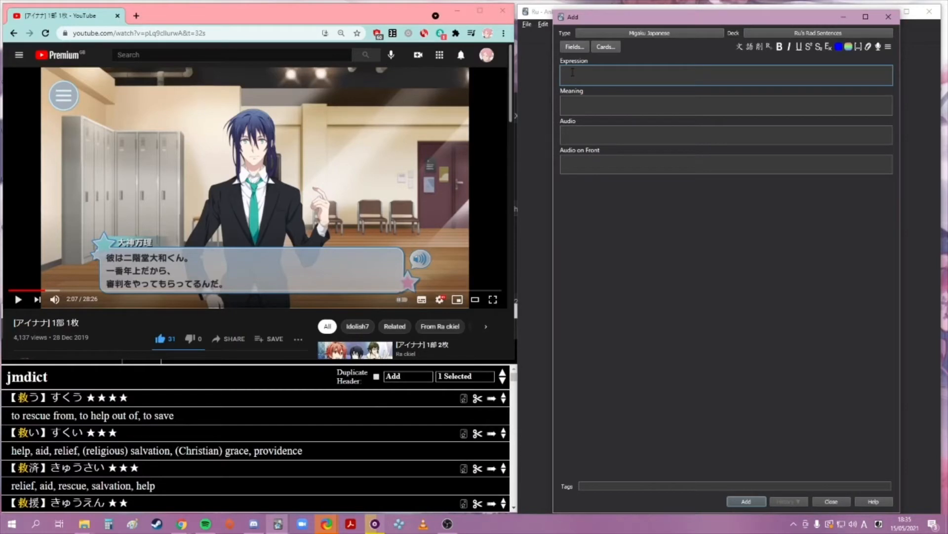
pyautogui.rightClick(578, 73)
pyautogui.click(618, 114)
# Look up 審判 in Migaku Dictionary and export the first jmdict definition, しんぱん, to the card's Meaning field
pyautogui.doubleClick(573, 75)
pyautogui.hotkey('ctrl', 's')
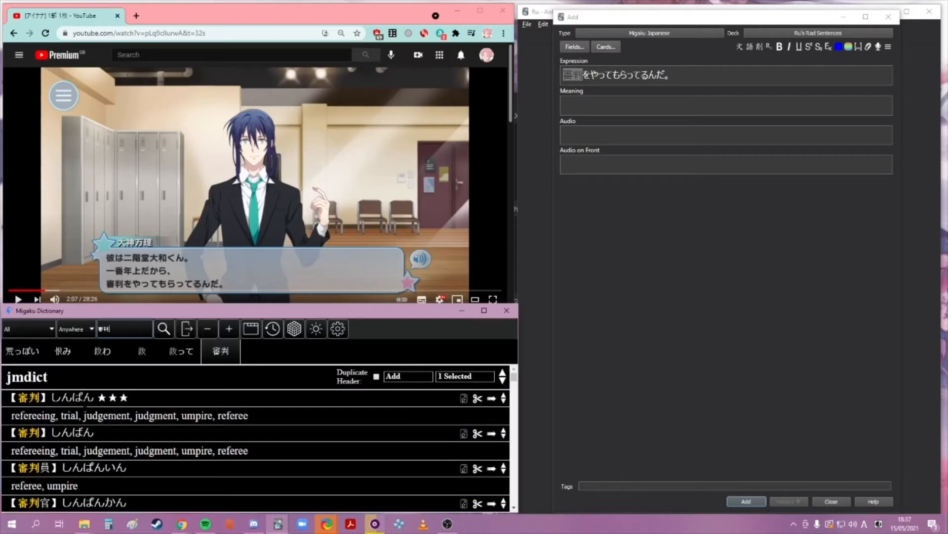
pyautogui.click(442, 380)
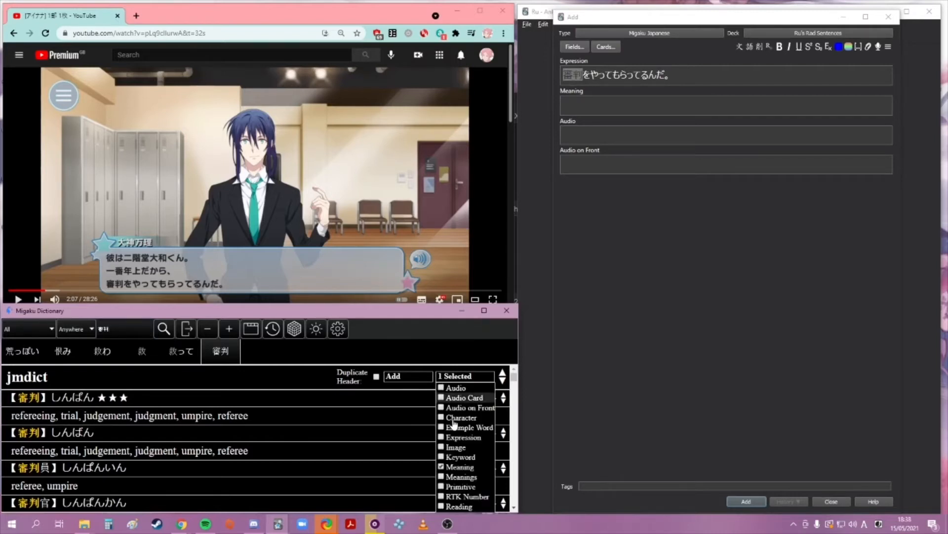
pyautogui.click(457, 361)
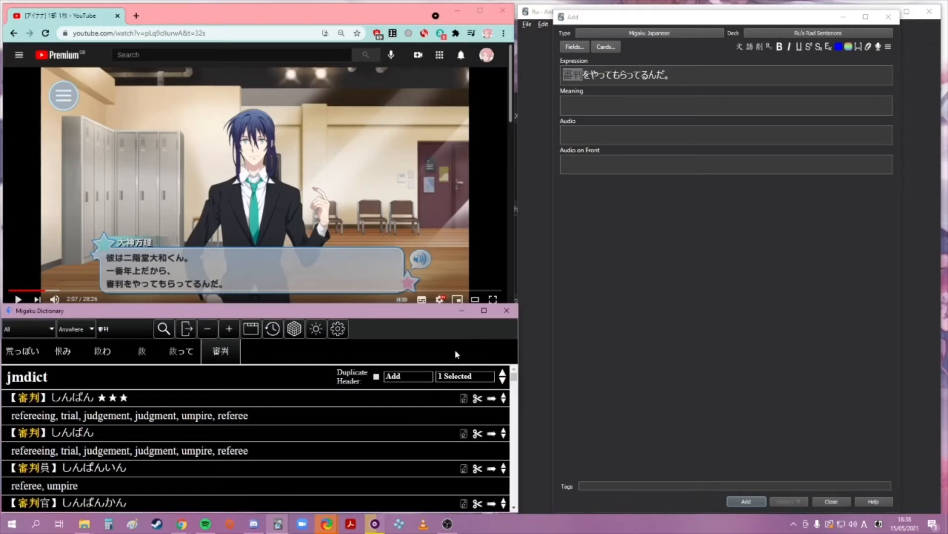
pyautogui.click(491, 399)
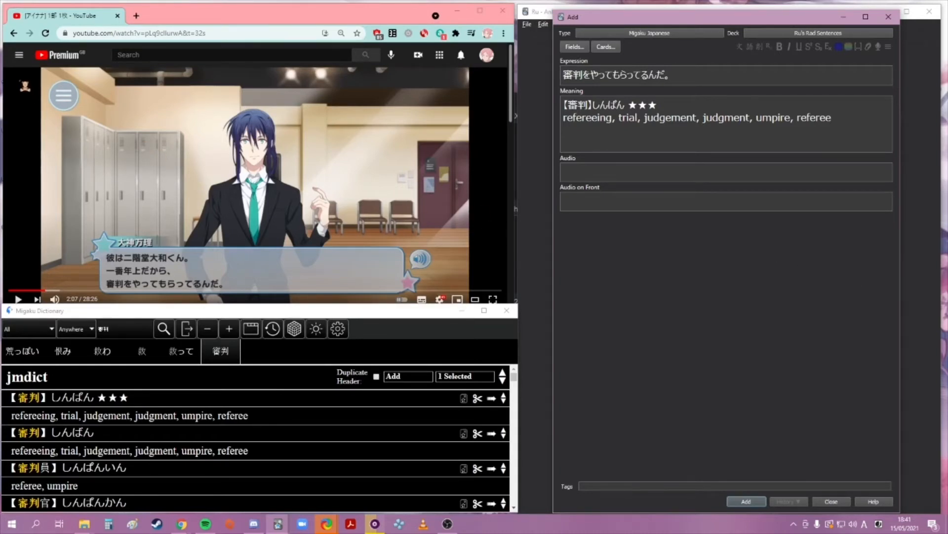
# Take a screenshot of the paused video scene and paste it below the definition in the Meaning field
pyautogui.press('super+shift+s')
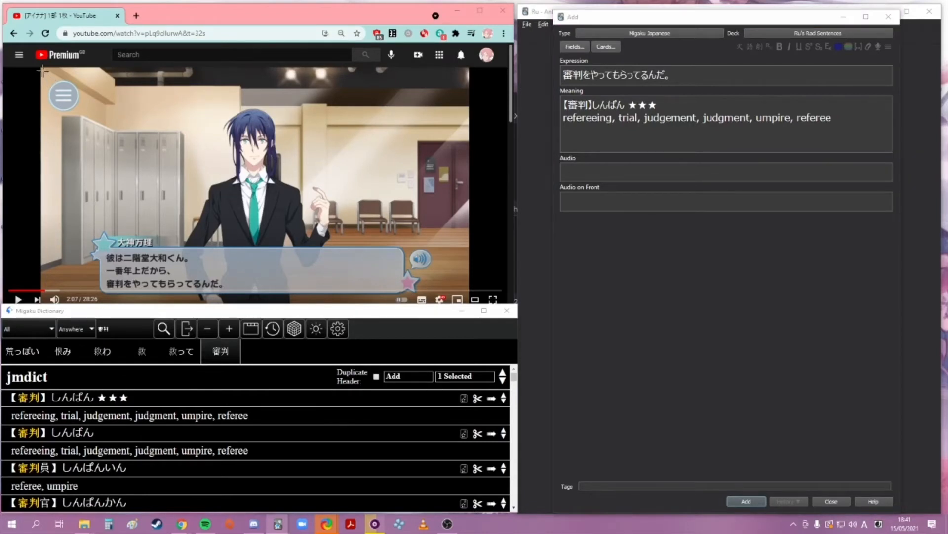
pyautogui.moveTo(43, 71); pyautogui.dragTo(469, 291)
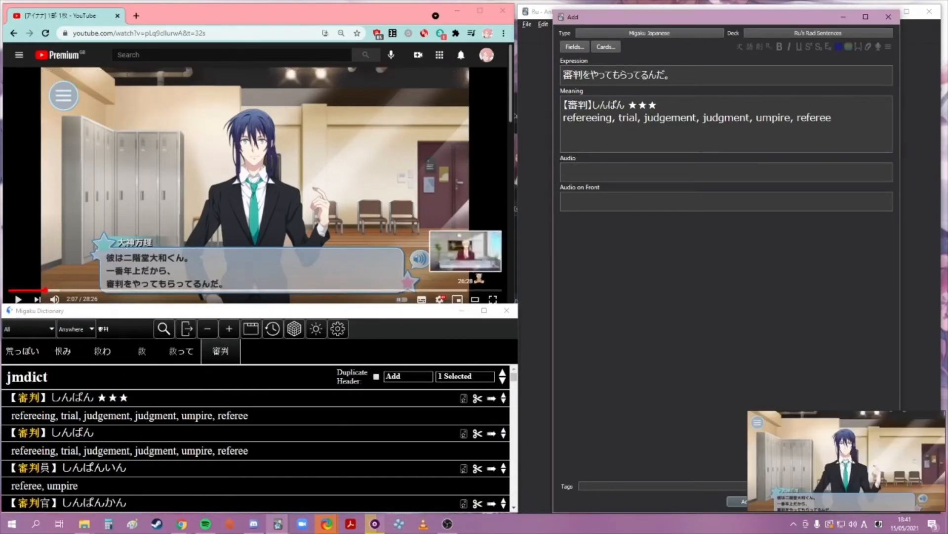
pyautogui.click(600, 145)
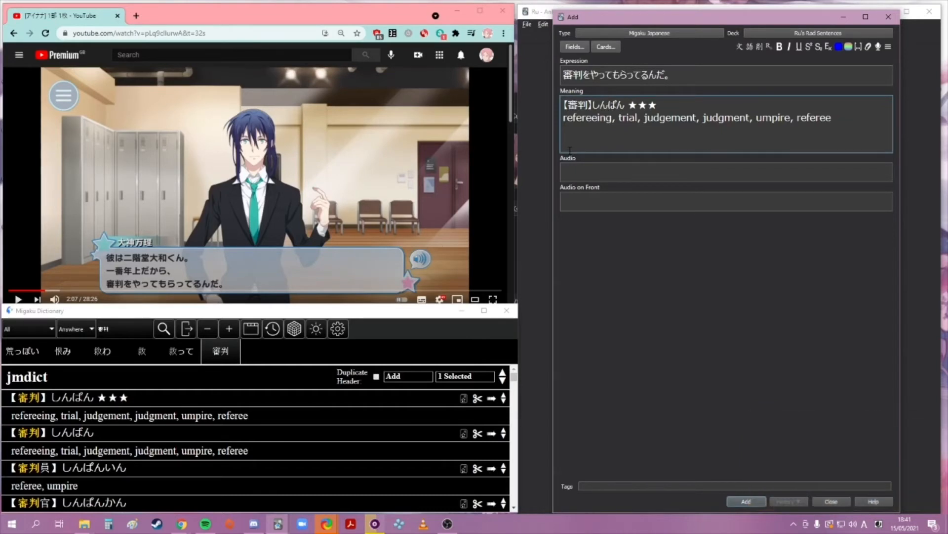
pyautogui.hotkey('ctrl', 'v')
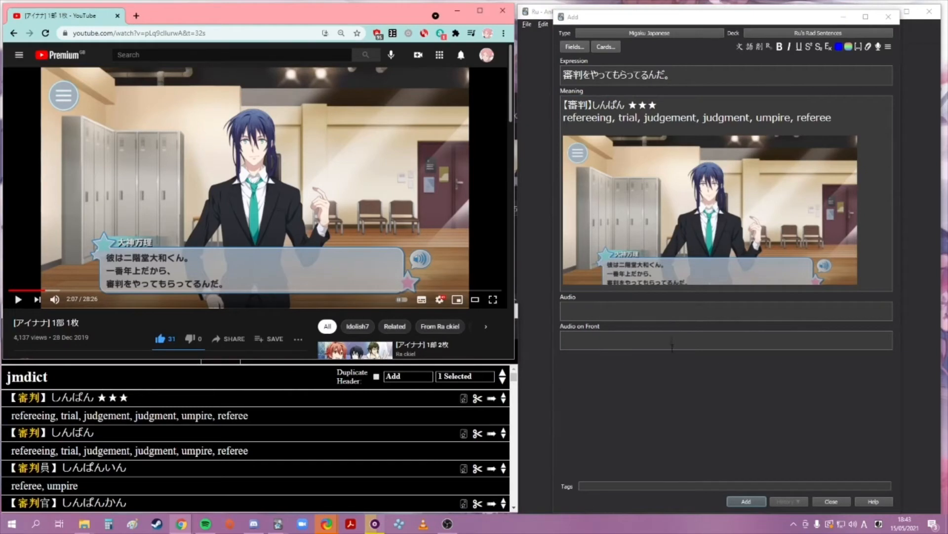
# Record the spoken line from the video with ShareX and paste the audio clip into the card's Audio field
pyautogui.click(668, 411)
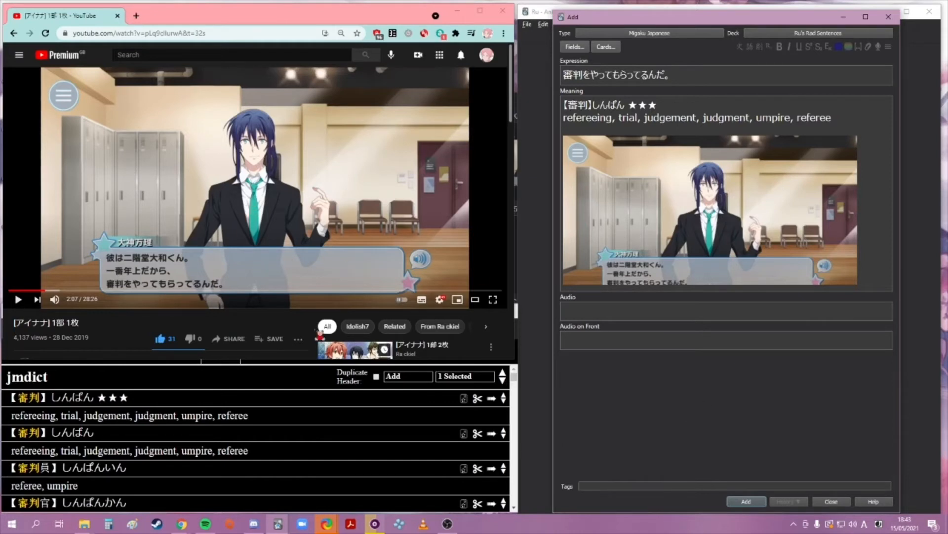
pyautogui.press('shift+Print')
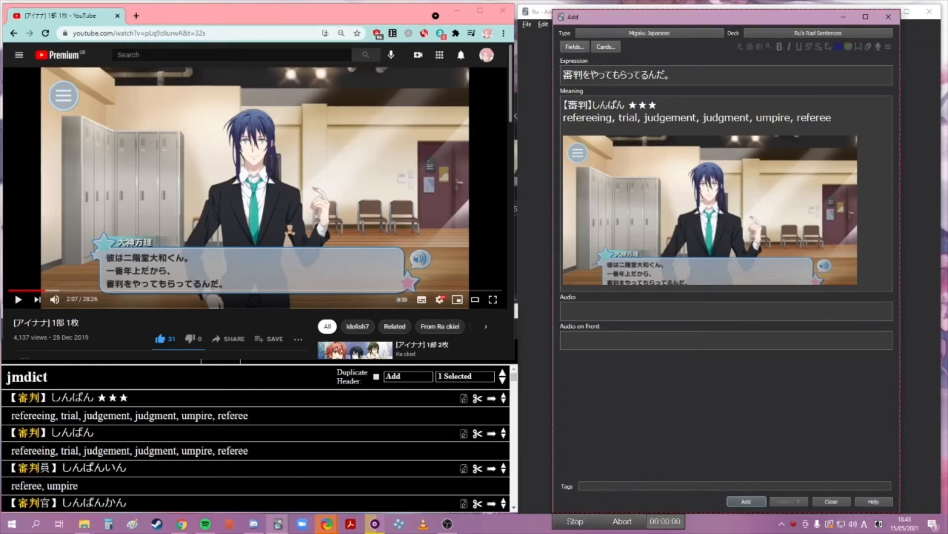
pyautogui.click(256, 204)
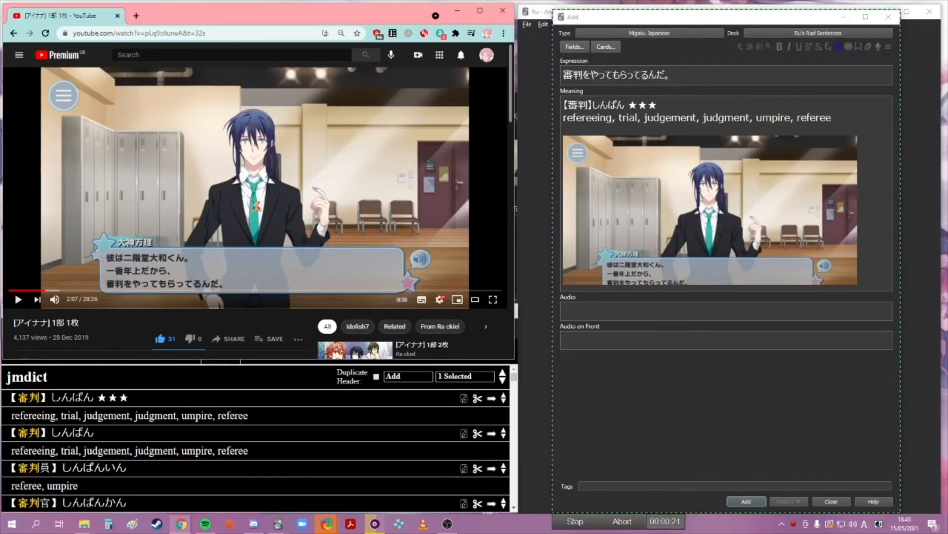
pyautogui.click(655, 411)
pyautogui.press('shift+Print')
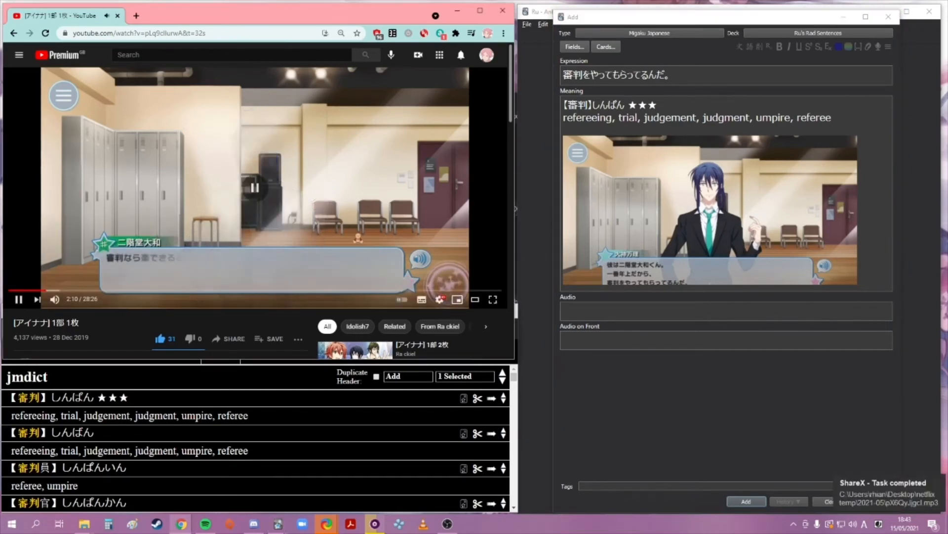
pyautogui.rightClick(576, 317)
pyautogui.click(595, 342)
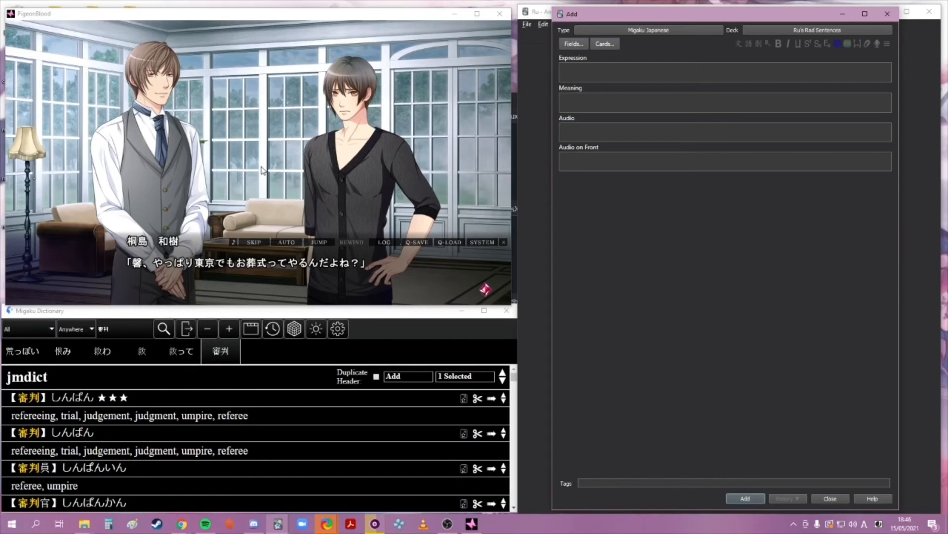
# Capture the game line 「馨、やっぱり東京でもお葬式ってやるんだよね？」 with OCR and paste it into the new card's Expression field
pyautogui.press('ctrl+Print')
pyautogui.moveTo(119, 249); pyautogui.dragTo(369, 272)
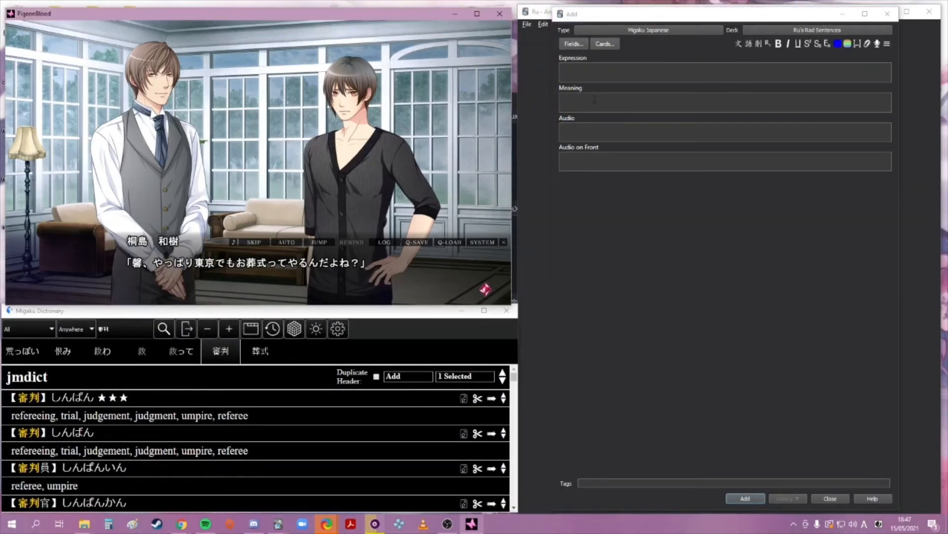
pyautogui.rightClick(593, 72)
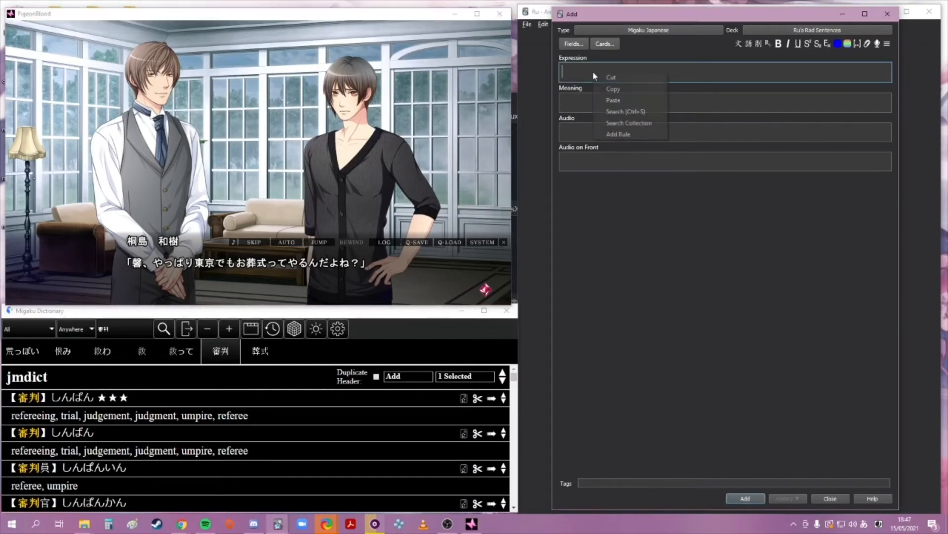
pyautogui.click(624, 99)
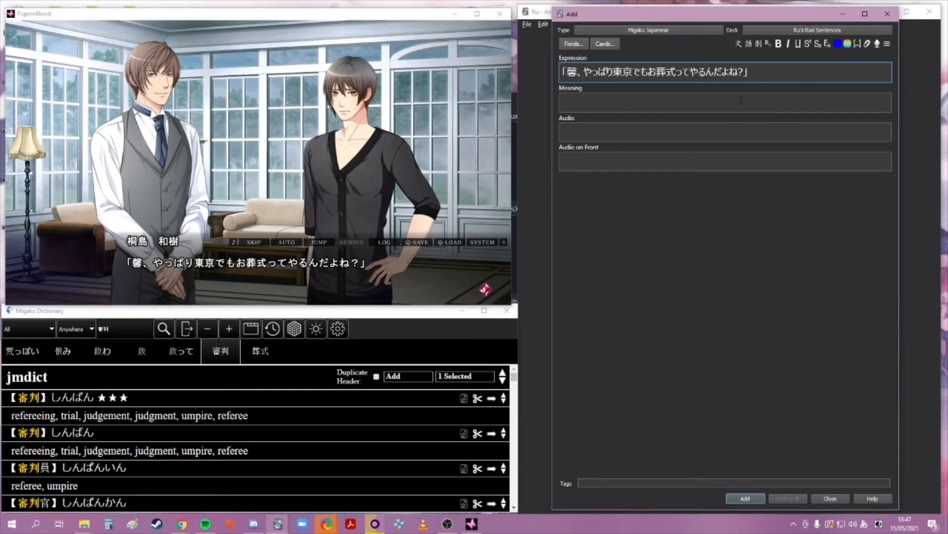
# Look up 葬式 in Migaku Dictionary, export the first jmdict definition to the Meaning field, and remove the blank lines above it
pyautogui.moveTo(656, 72); pyautogui.dragTo(677, 70)
pyautogui.hotkey('ctrl', 's')
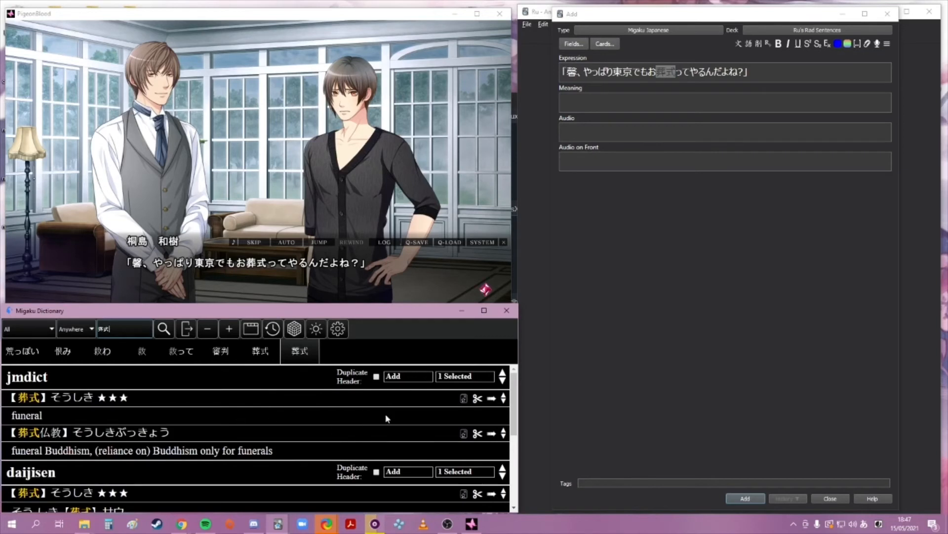
pyautogui.click(492, 398)
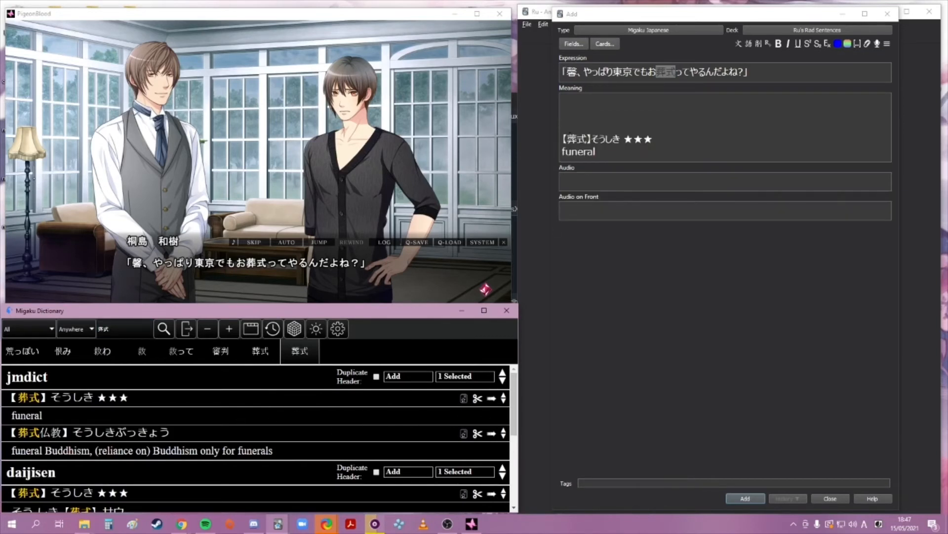
pyautogui.press('BackSpace')
pyautogui.press('BackSpace')
pyautogui.press('BackSpace')
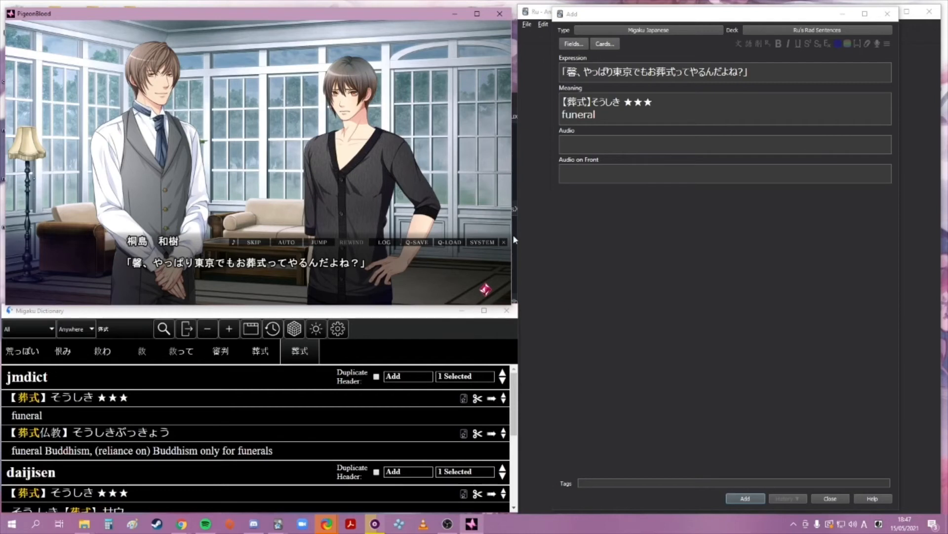
# Hide the game's text box, take a screenshot of the game window, and paste it below the definition in the Meaning field
pyautogui.click(503, 243)
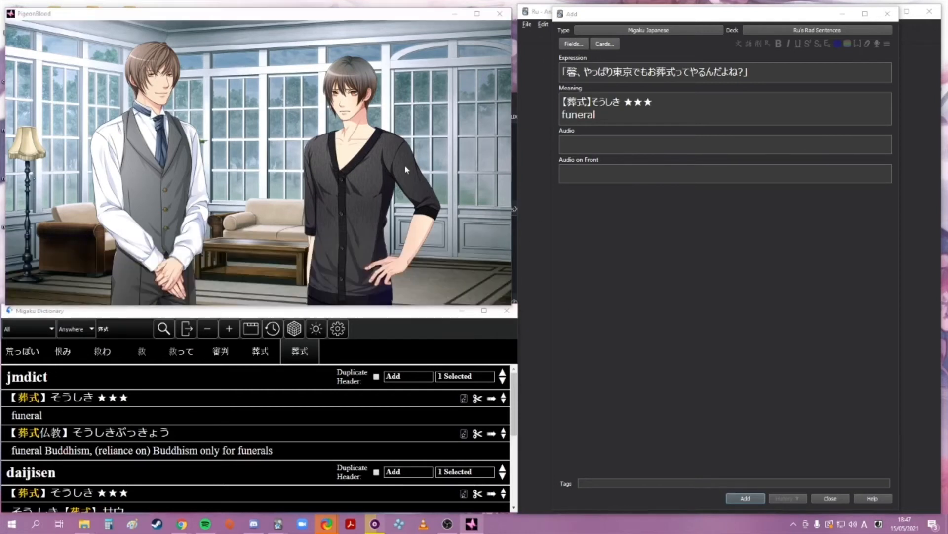
pyautogui.click(501, 296)
pyautogui.press('alt+Print')
pyautogui.click(668, 121)
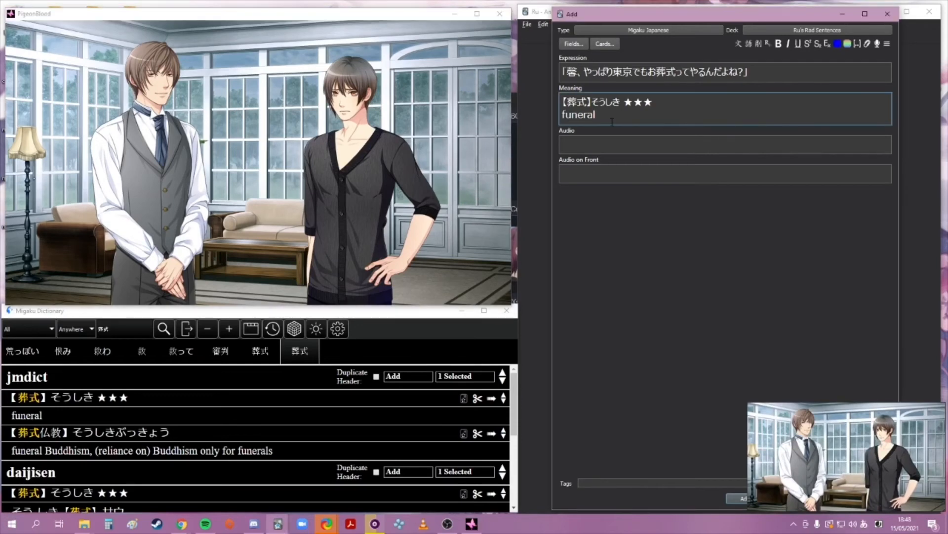
pyautogui.press('Return')
pyautogui.hotkey('ctrl', 'v')
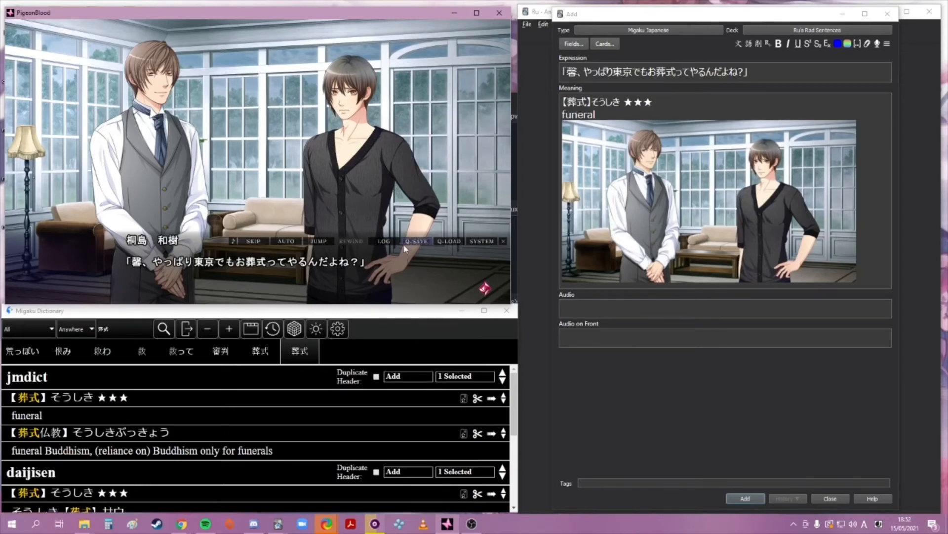
# Record the latest voiced line as it replays from the game's log and paste the audio clip into the card's Audio field
pyautogui.click(381, 243)
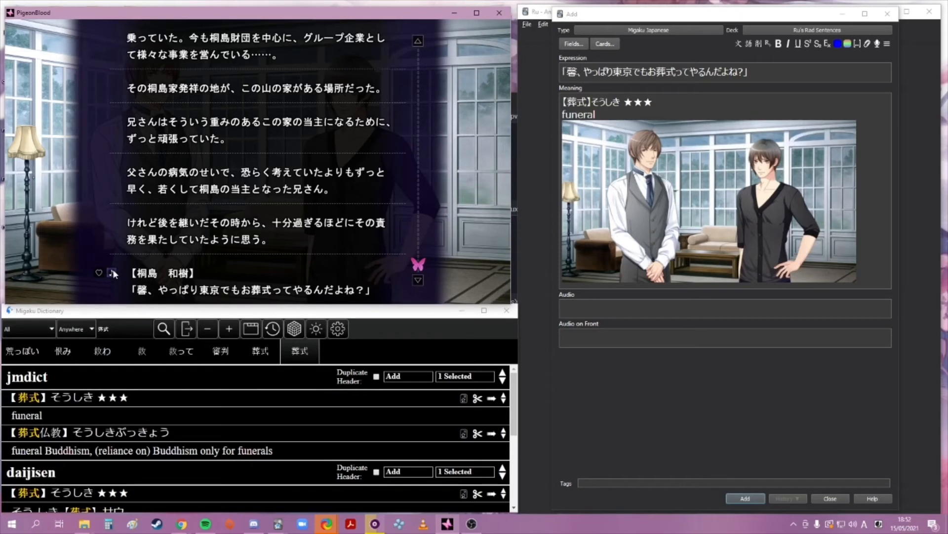
pyautogui.press('shift+Print')
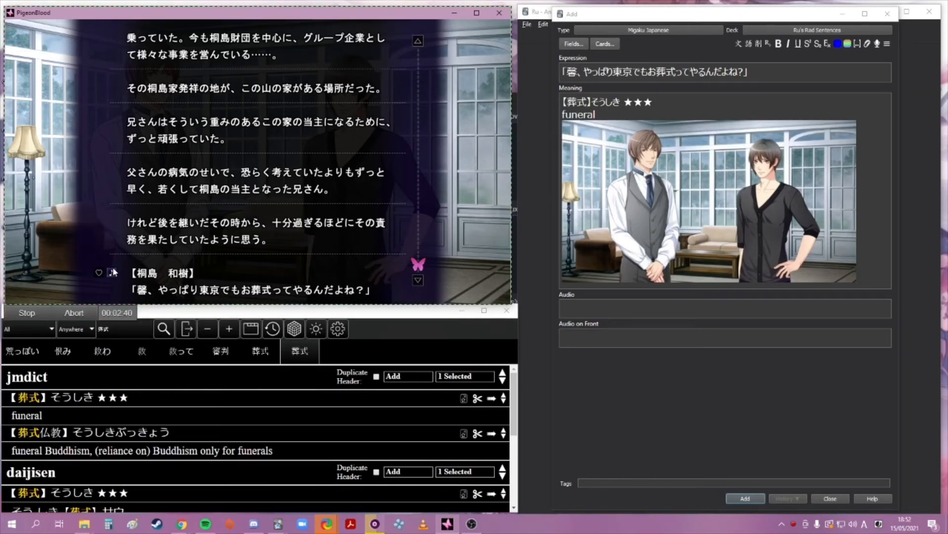
pyautogui.click(113, 272)
pyautogui.press('shift+Print')
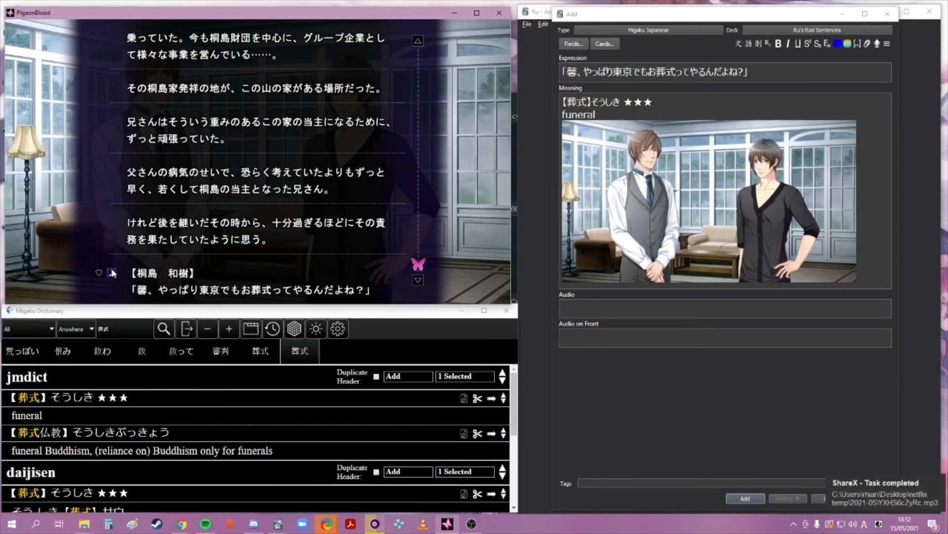
pyautogui.rightClick(590, 301)
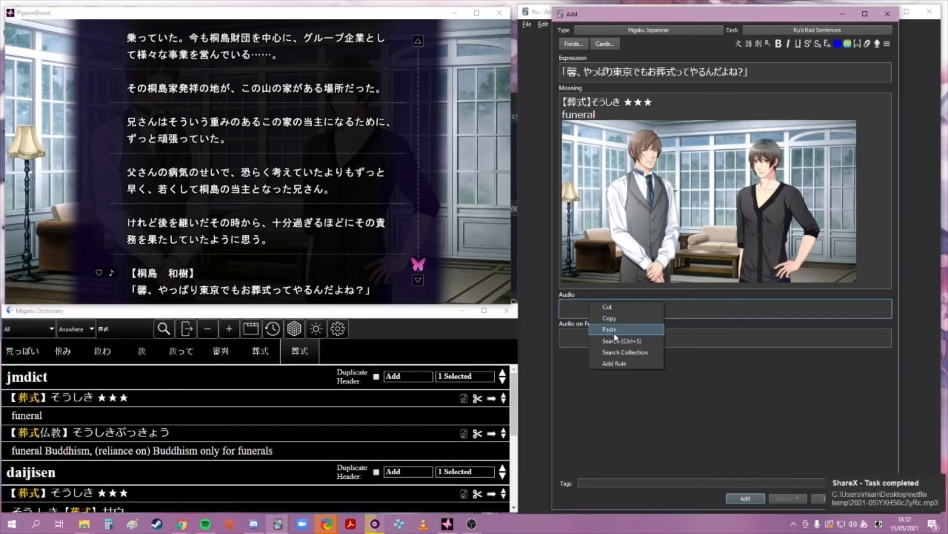
pyautogui.click(617, 338)
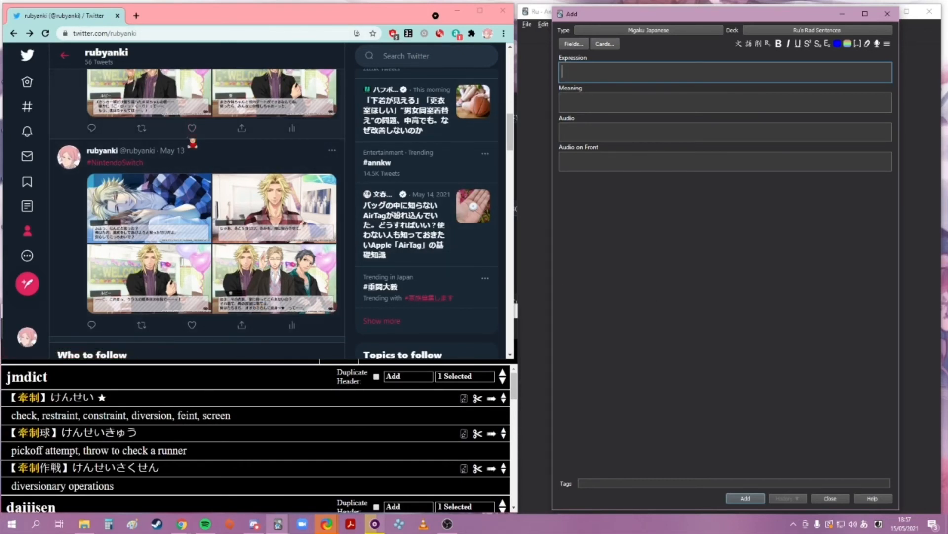
# Open the second photo of the May 13 #NintendoSwitch tweet, capture きみを、俺に独占させて。 with OCR, and paste it into the Expression field
pyautogui.click(280, 197)
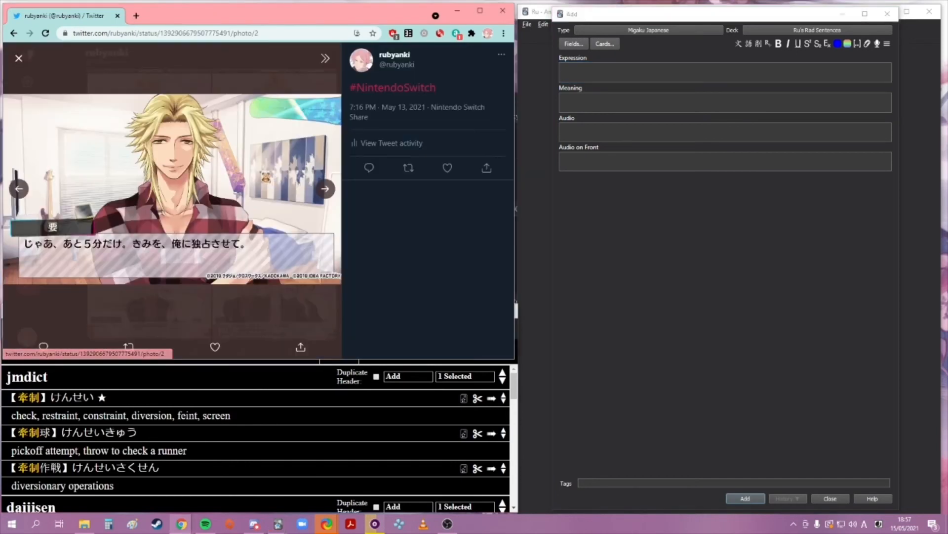
pyautogui.click(648, 290)
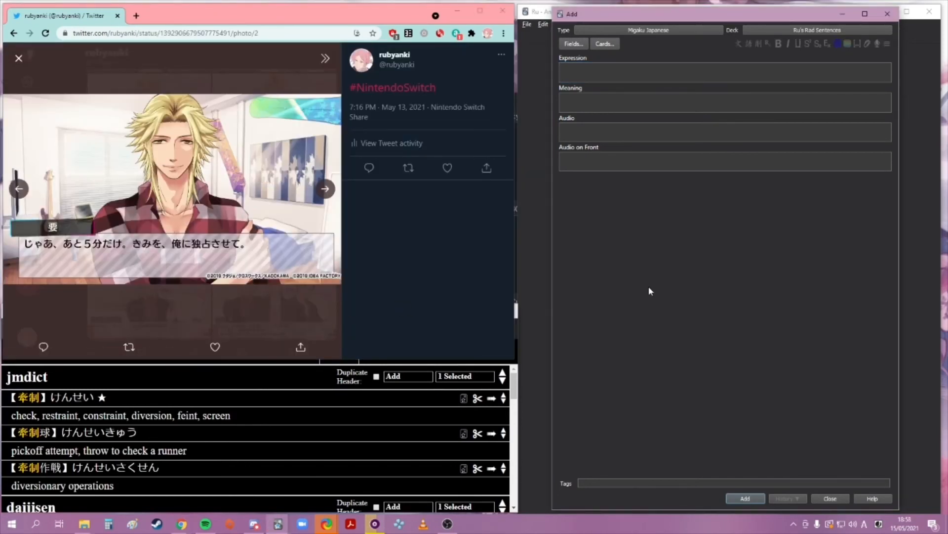
pyautogui.press('ctrl+Print')
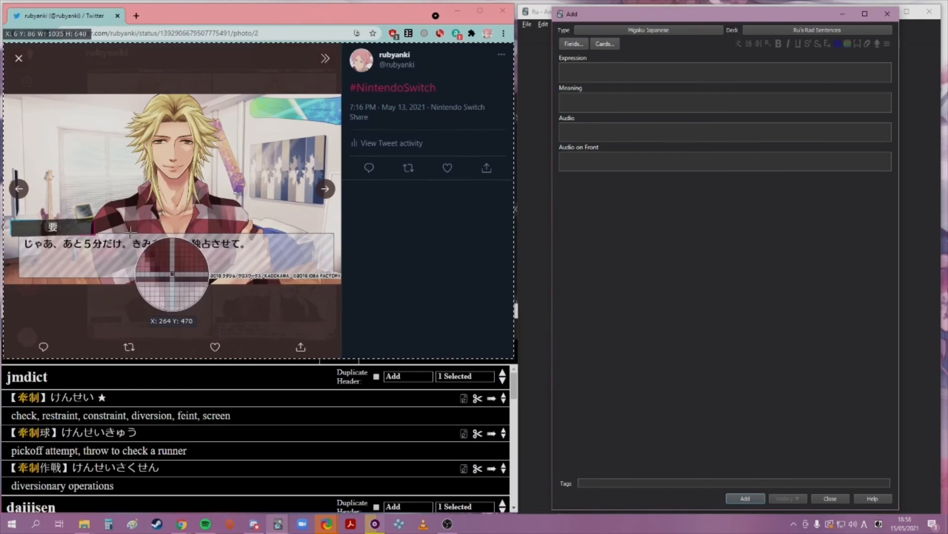
pyautogui.moveTo(131, 232); pyautogui.dragTo(270, 266)
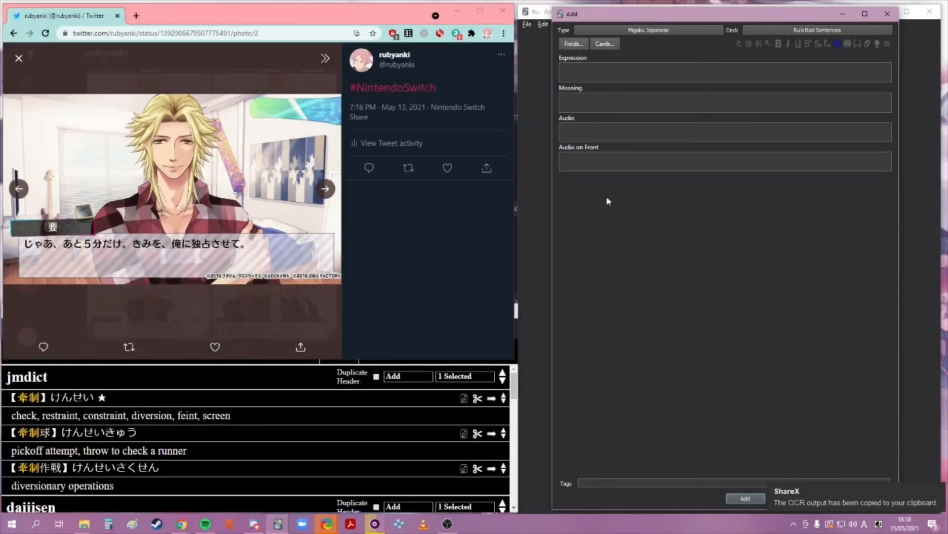
pyautogui.rightClick(579, 72)
pyautogui.click(614, 108)
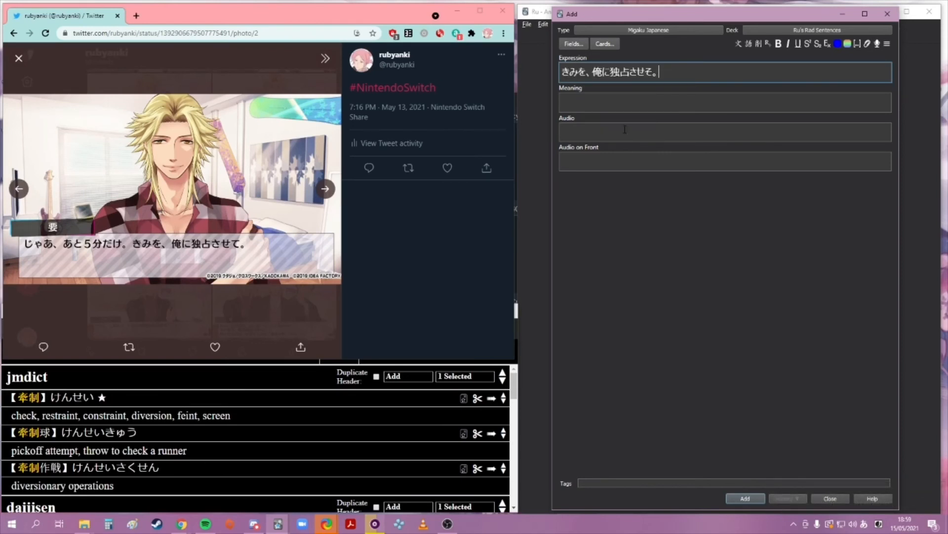
# Look up 独占 from the Expression field in Migaku Dictionary and export the first jmdict definition, どくせん, to the Meaning field
pyautogui.moveTo(610, 72); pyautogui.dragTo(630, 72)
pyautogui.hotkey('ctrl', 's')
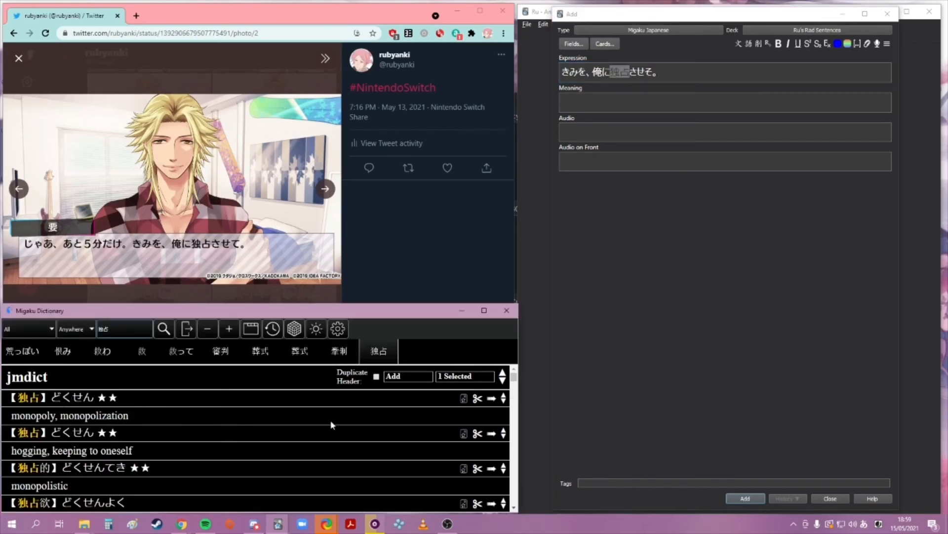
pyautogui.click(492, 398)
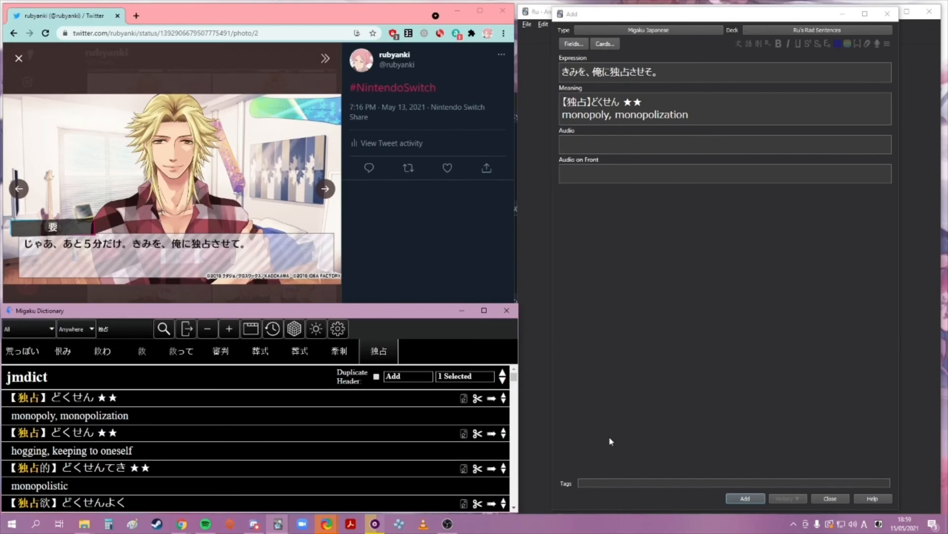
# Search Forvo for 独占 in Migaku Dictionary, export the male speaker's pronunciation to the card's Audio field, and play the clip
pyautogui.click(29, 329)
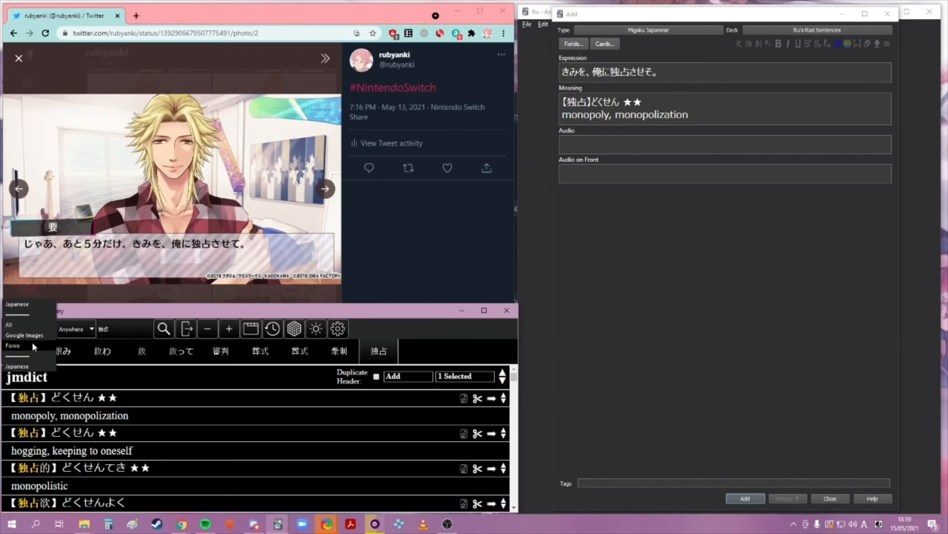
pyautogui.click(32, 345)
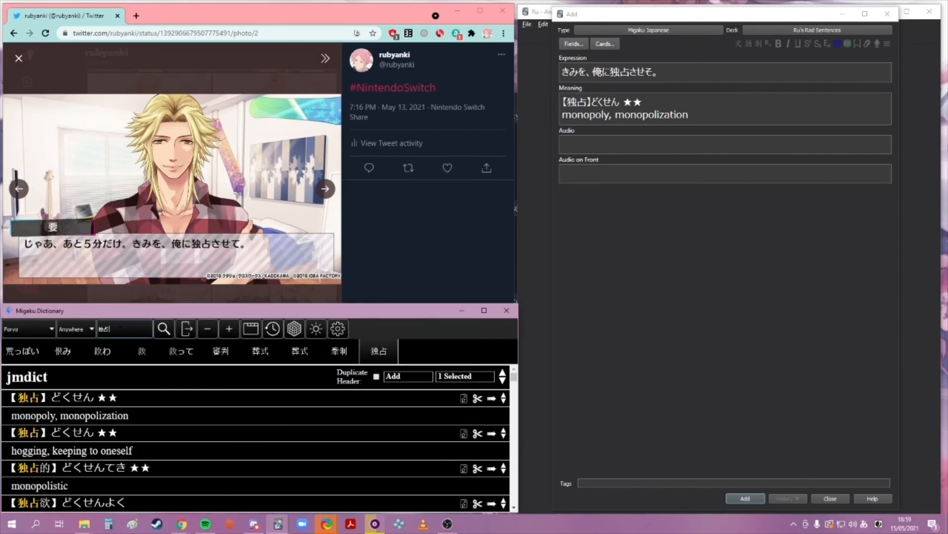
pyautogui.press('Return')
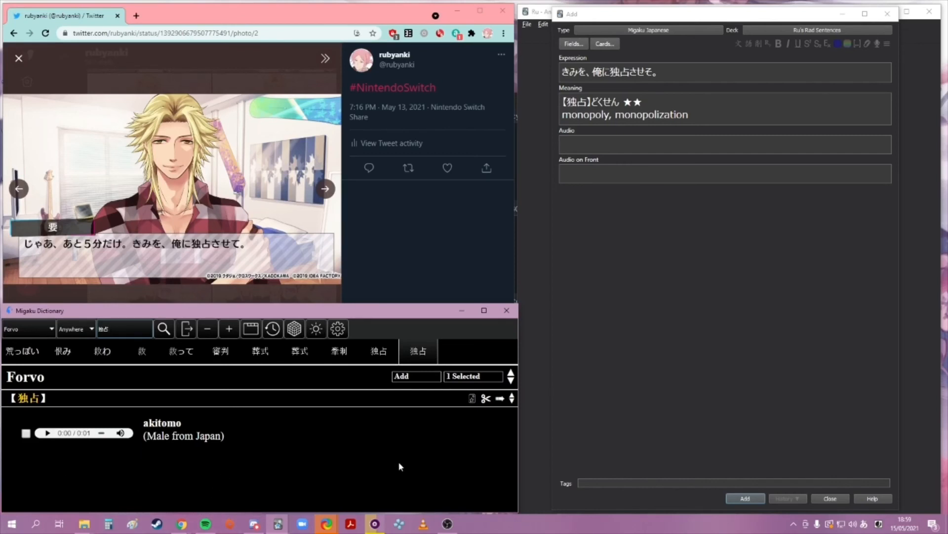
pyautogui.click(470, 379)
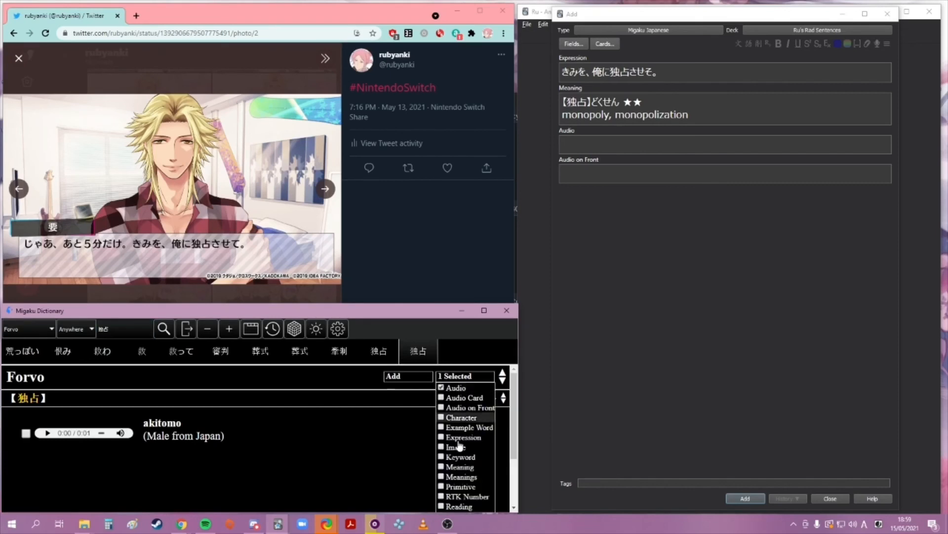
pyautogui.click(364, 432)
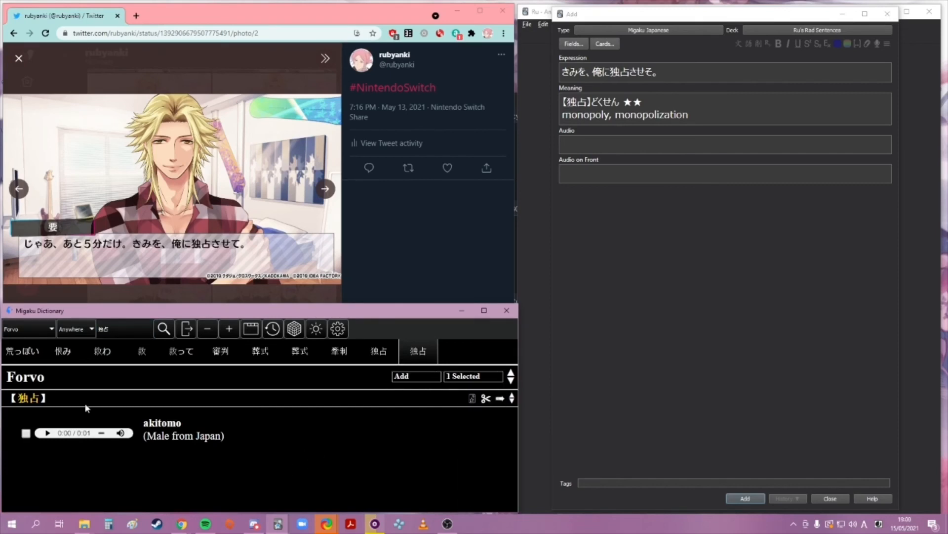
pyautogui.click(499, 399)
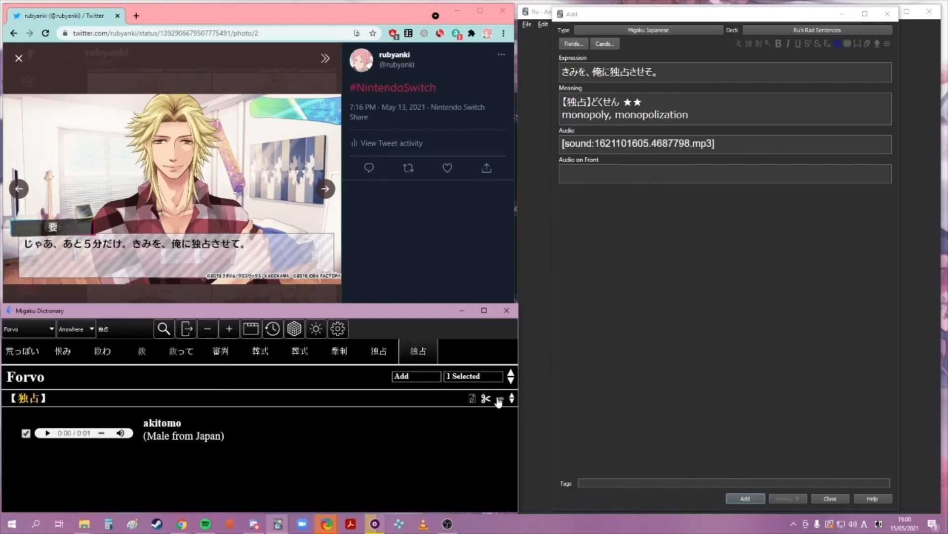
pyautogui.click(48, 433)
# Copy the game screenshot from the tweet and paste it below the 独占 definition in the Meaning field
pyautogui.rightClick(155, 144)
pyautogui.click(195, 175)
pyautogui.click(702, 113)
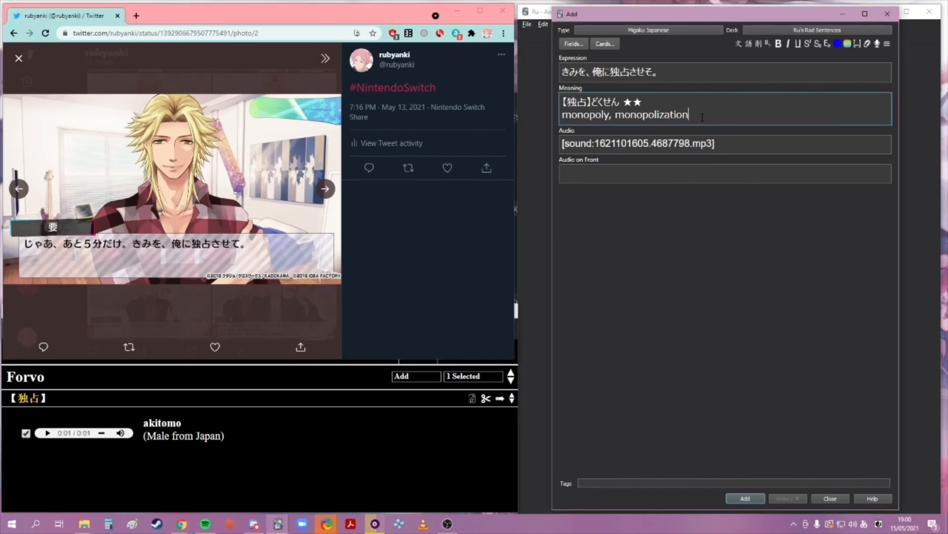
pyautogui.press('Return')
pyautogui.hotkey('ctrl', 'v')
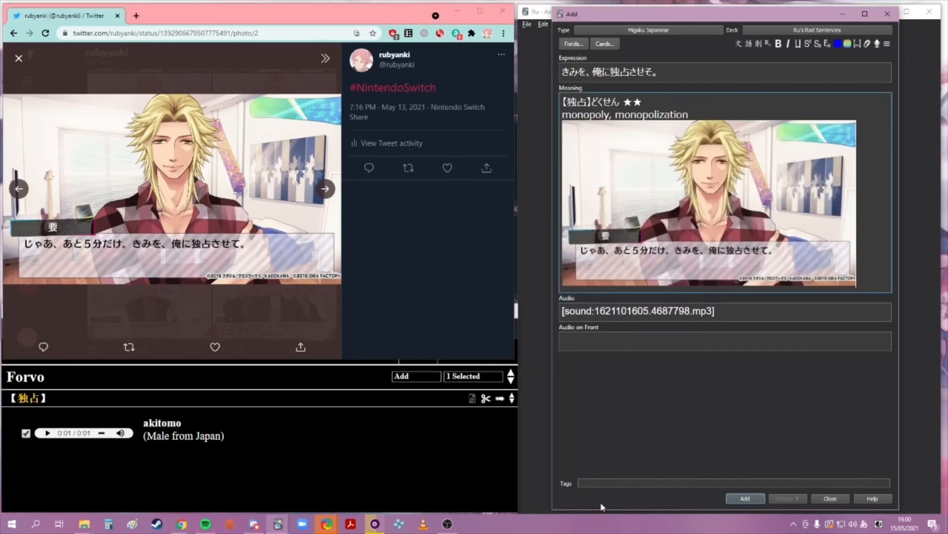